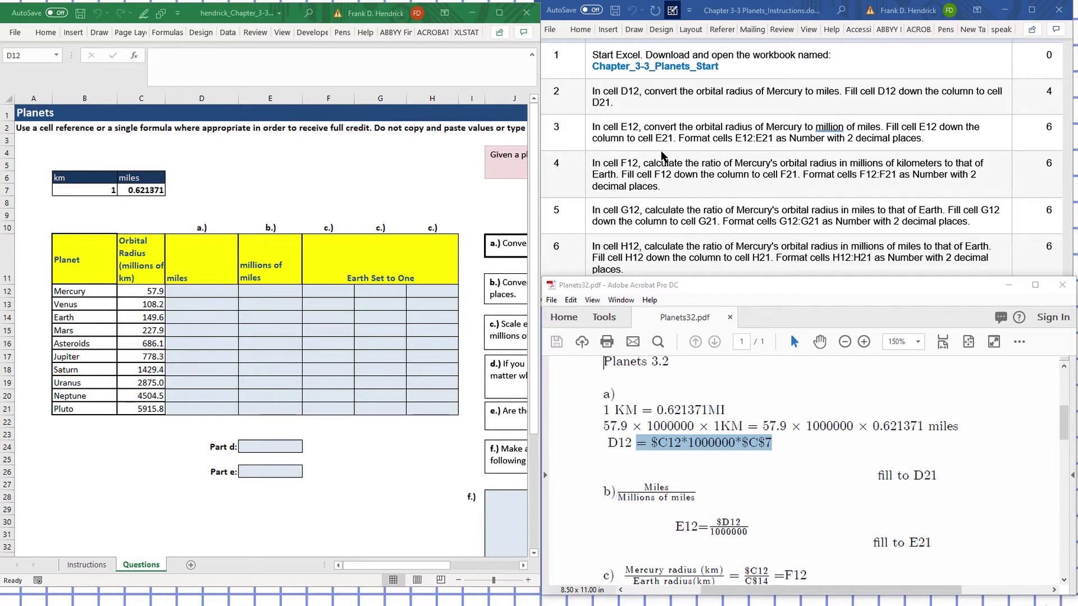
Enter =$C12*1000000*$C$7 in D12 to get Mercury's radius in miles, 35,977,381
left_click(203, 292)
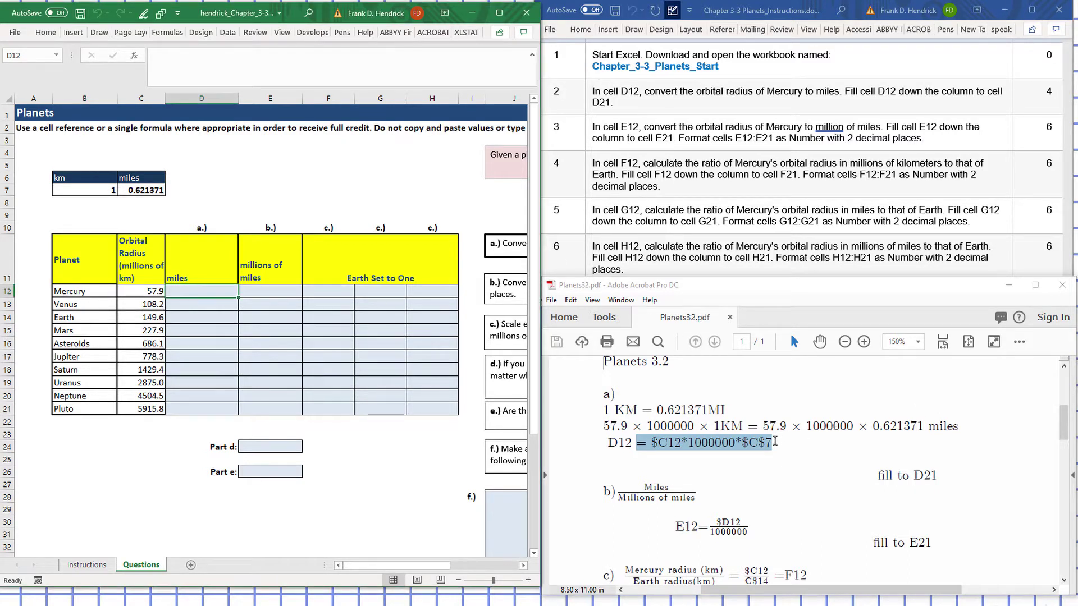
left_click(175, 61)
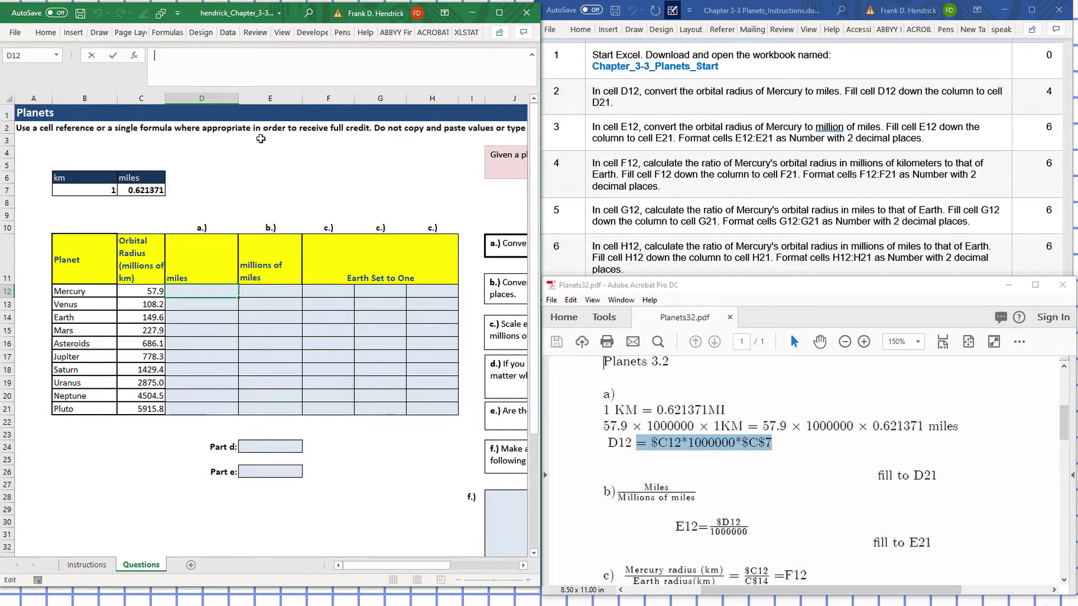
type("= $C12*1000000*$C$7")
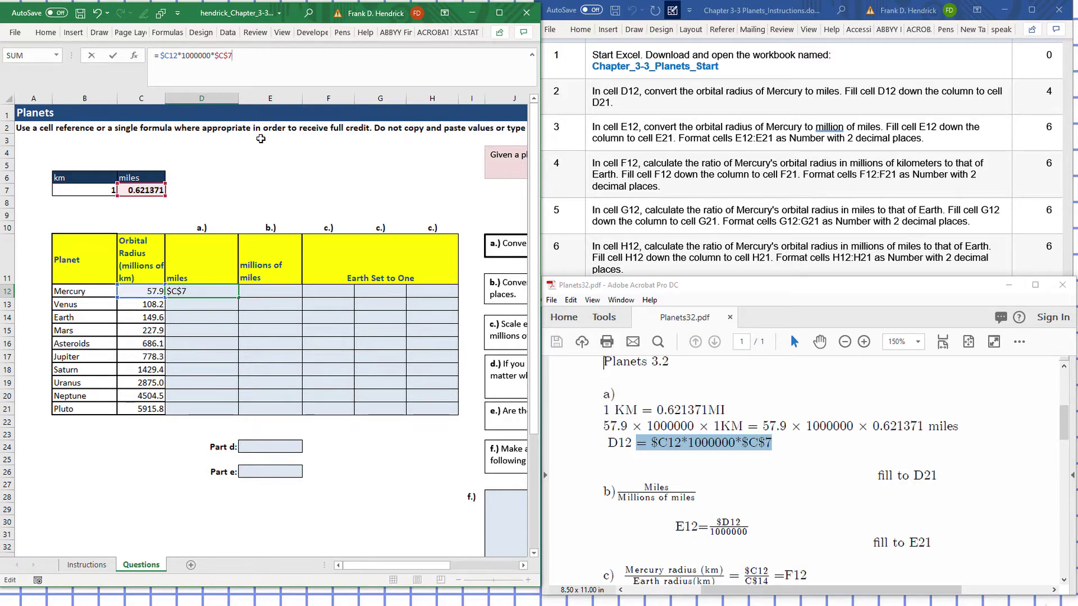
key("Return")
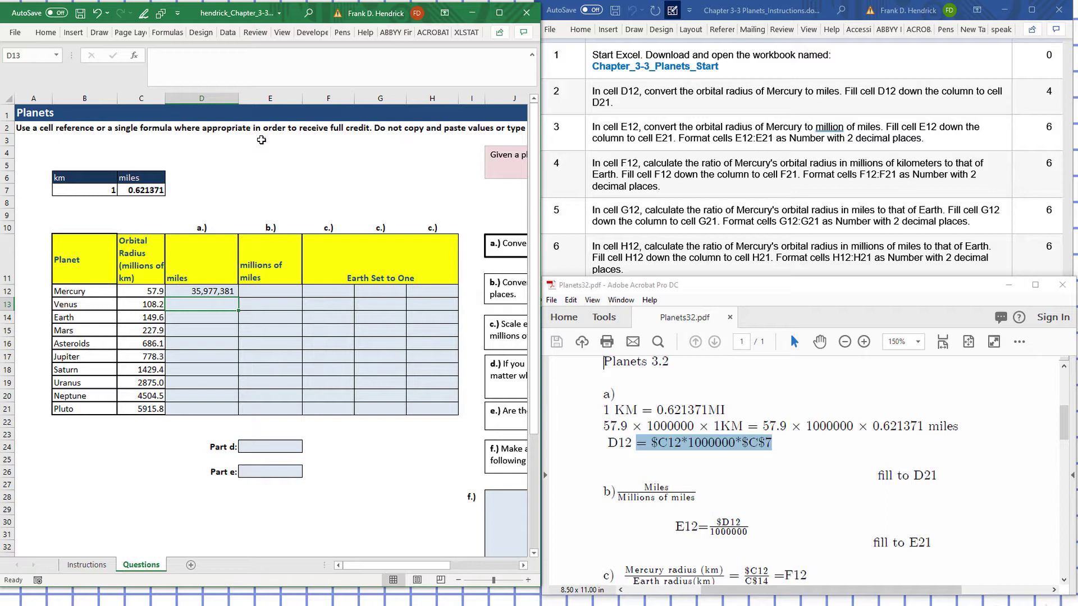
Enter =$D12/1000000 in E12, using $D12 copied from the PDF notes, giving 35.9773809
left_click(281, 289)
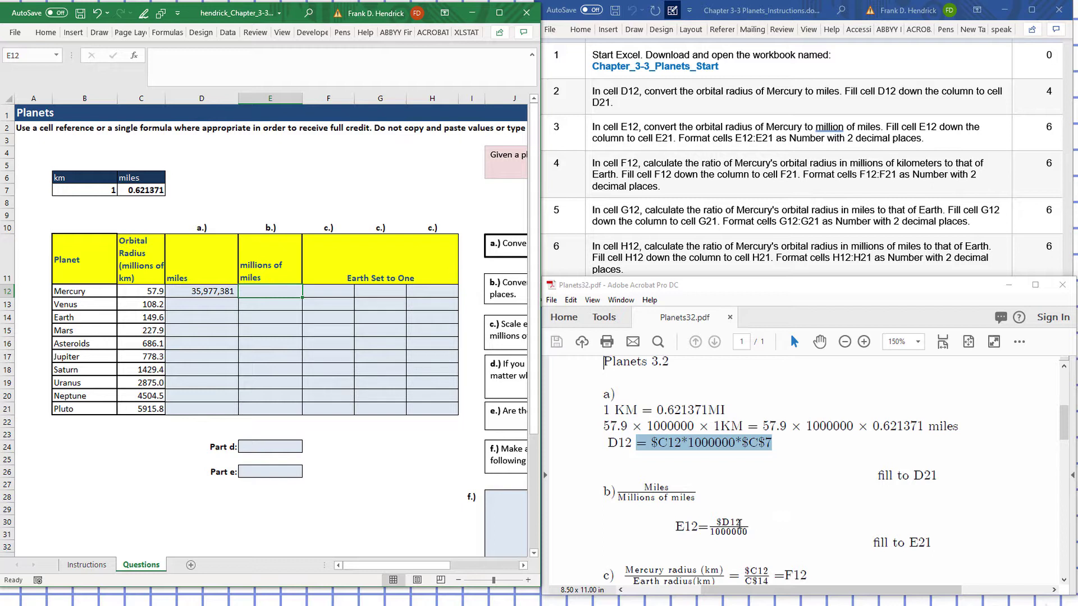
left_click_drag(740, 522, 715, 521)
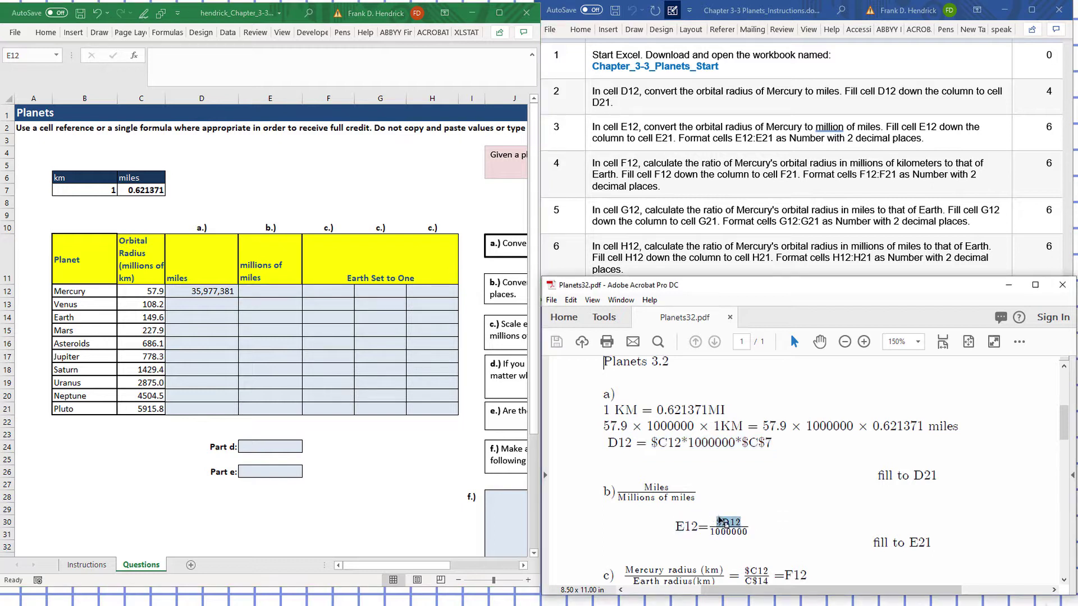
right_click(723, 522)
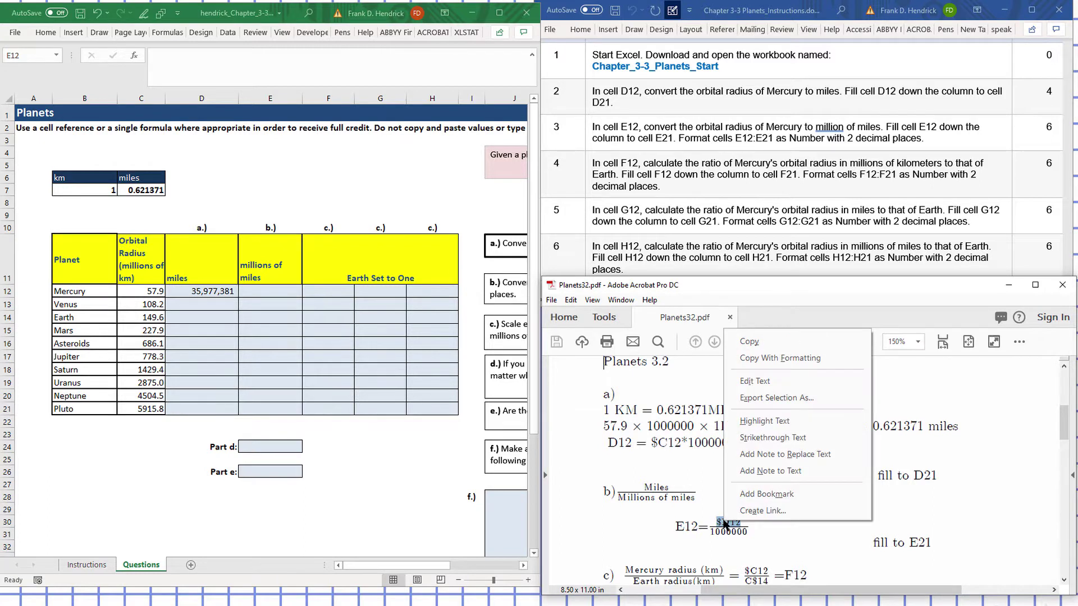
left_click(754, 340)
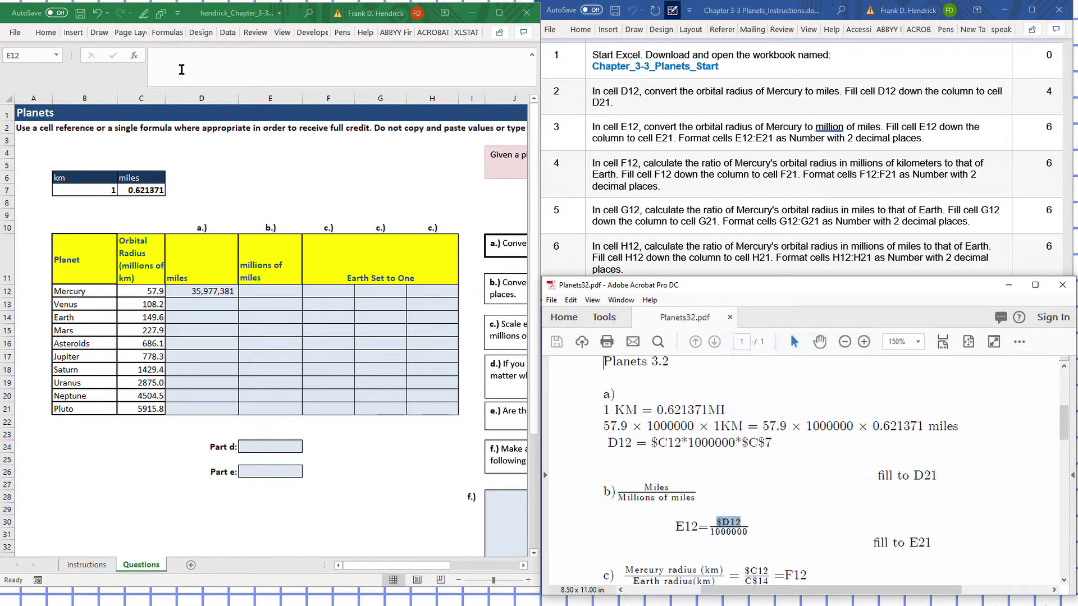
left_click(170, 54)
left_click(170, 55)
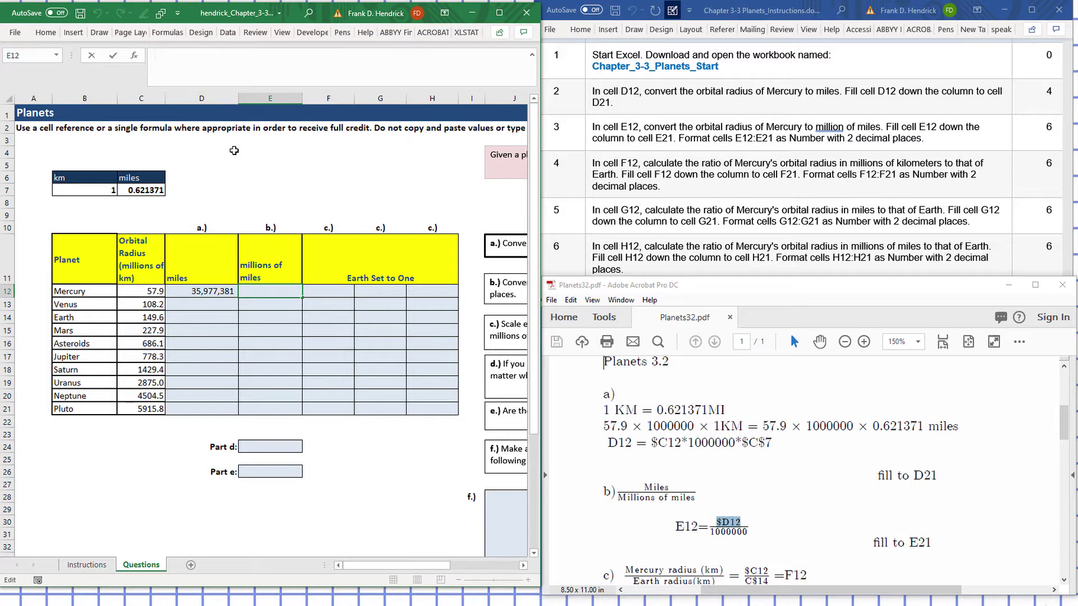
type("=")
key("ctrl+v")
type("/1")
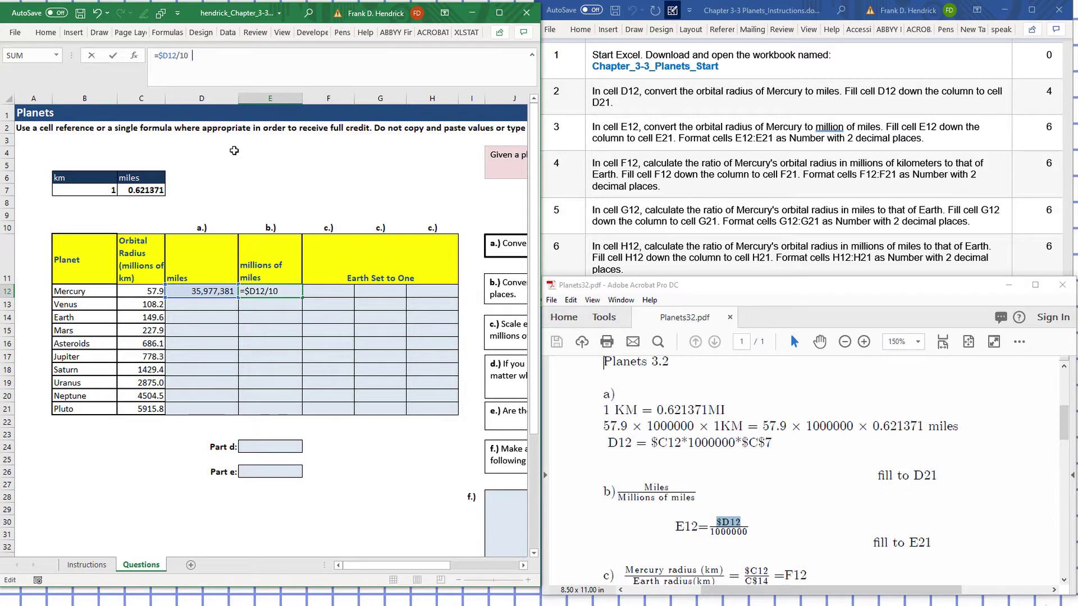
type("00000")
key("Return")
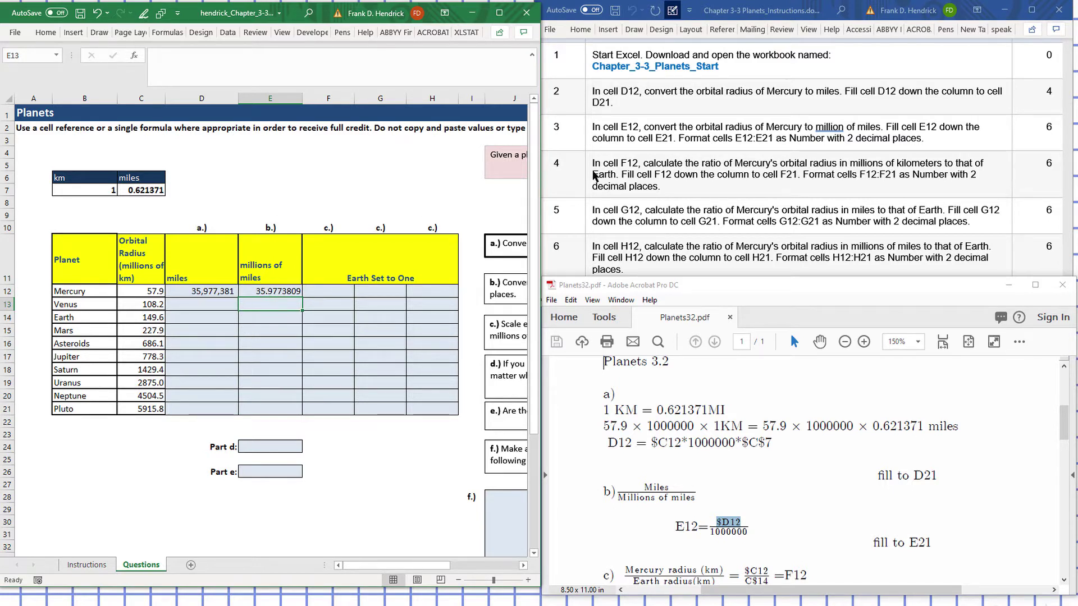
left_click(279, 289)
Format E12 as a Number with 2 decimal places so it shows 35.98
right_click(282, 293)
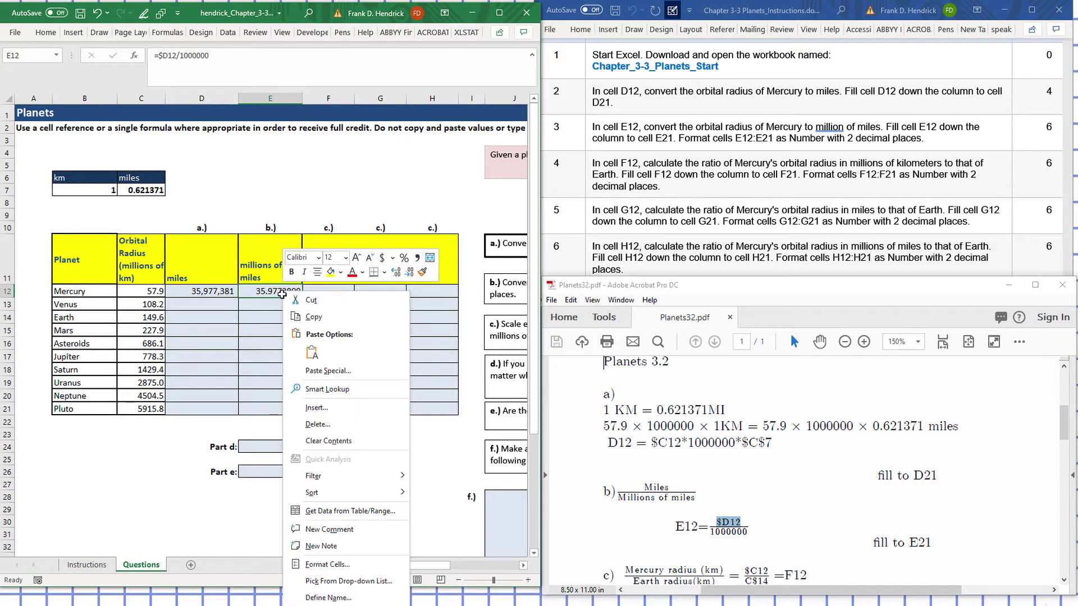
left_click(326, 565)
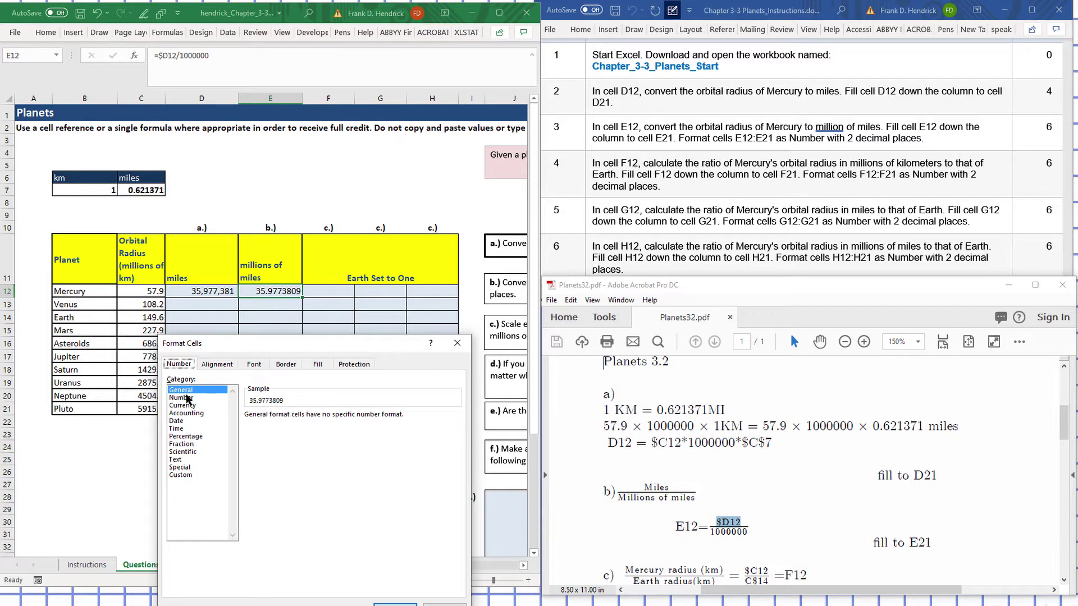
left_click(182, 398)
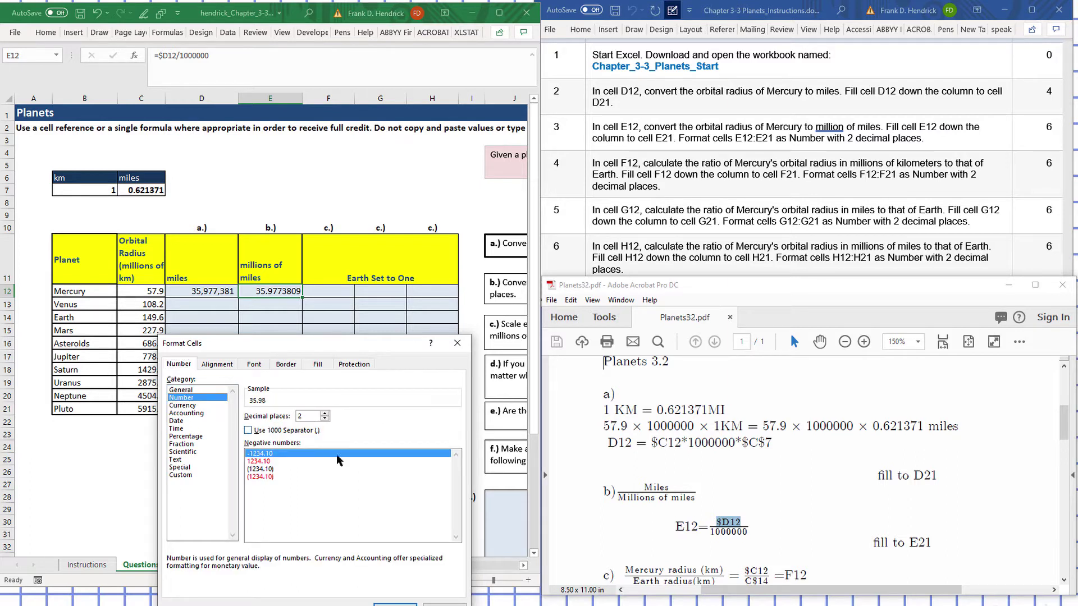
left_click(395, 605)
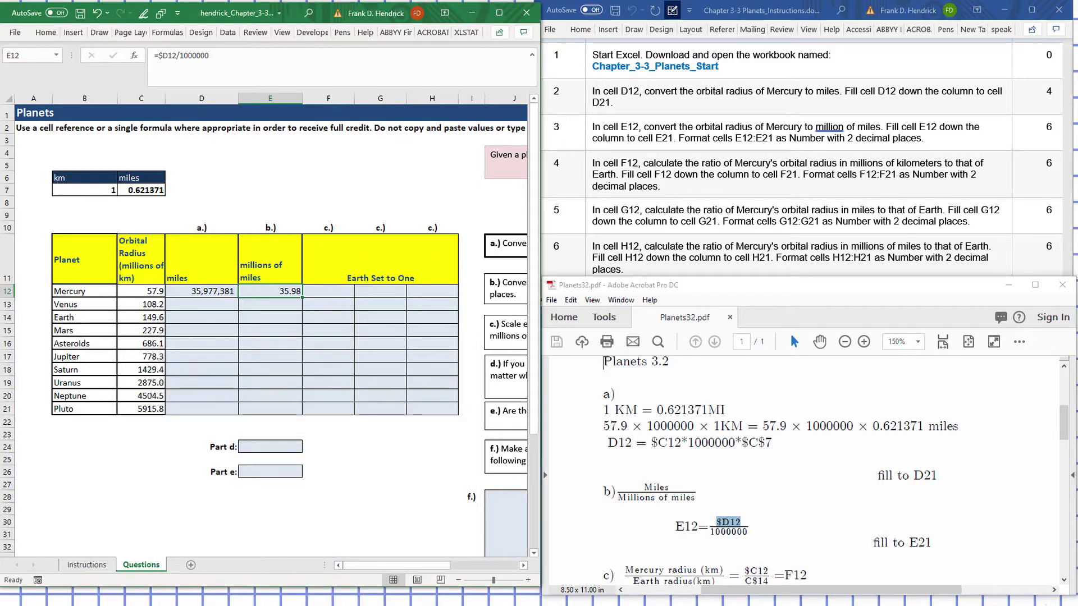
left_click(227, 289)
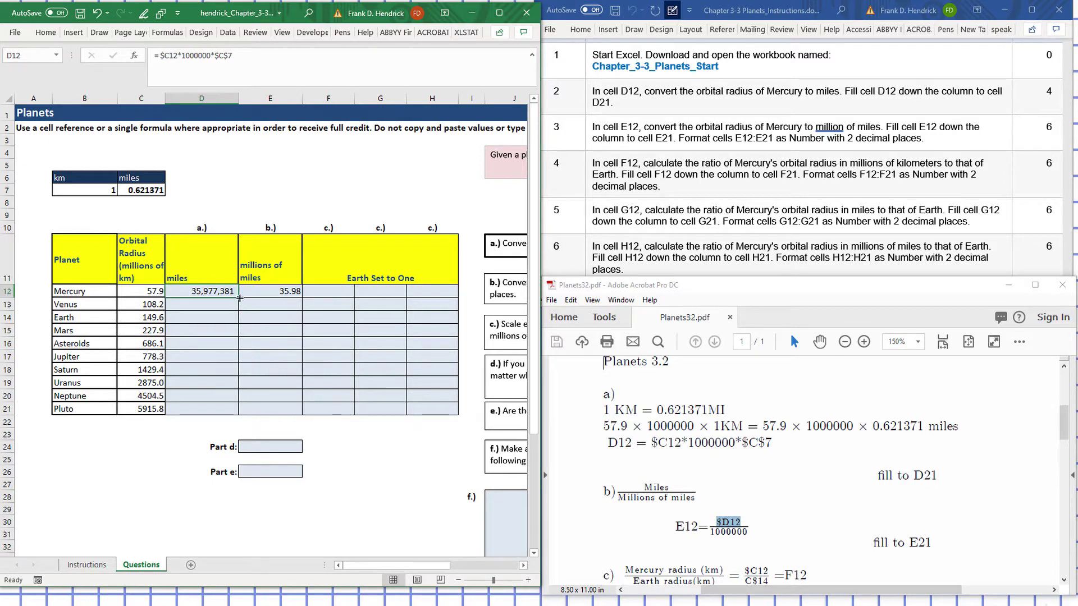
Fill the D12 and E12 formulas down to row 21 for all ten planets
left_click_drag(239, 298, 237, 413)
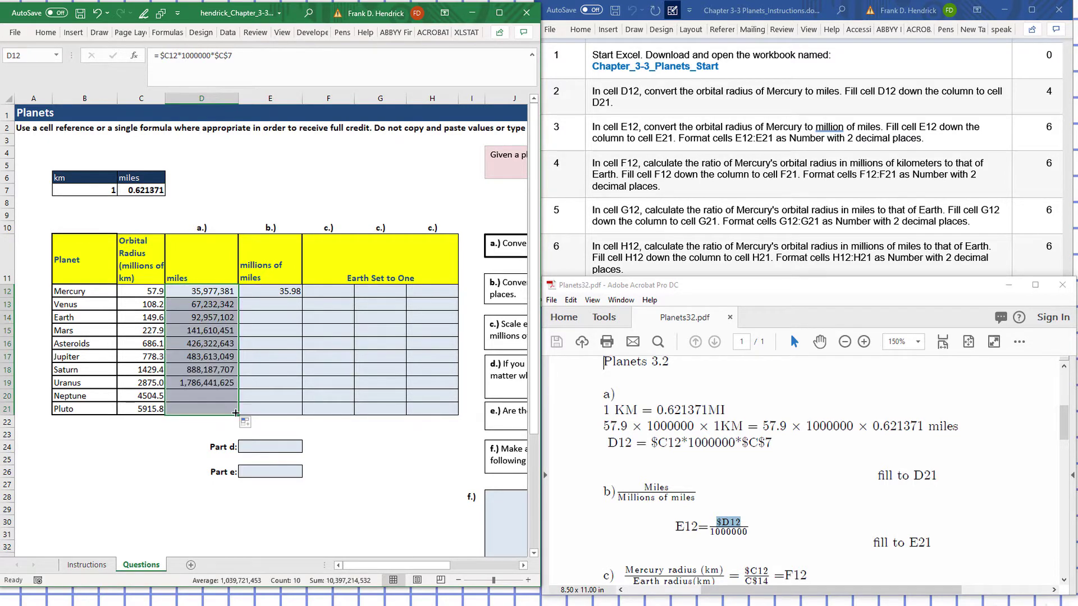
left_click(285, 289)
left_click_drag(302, 297, 299, 301)
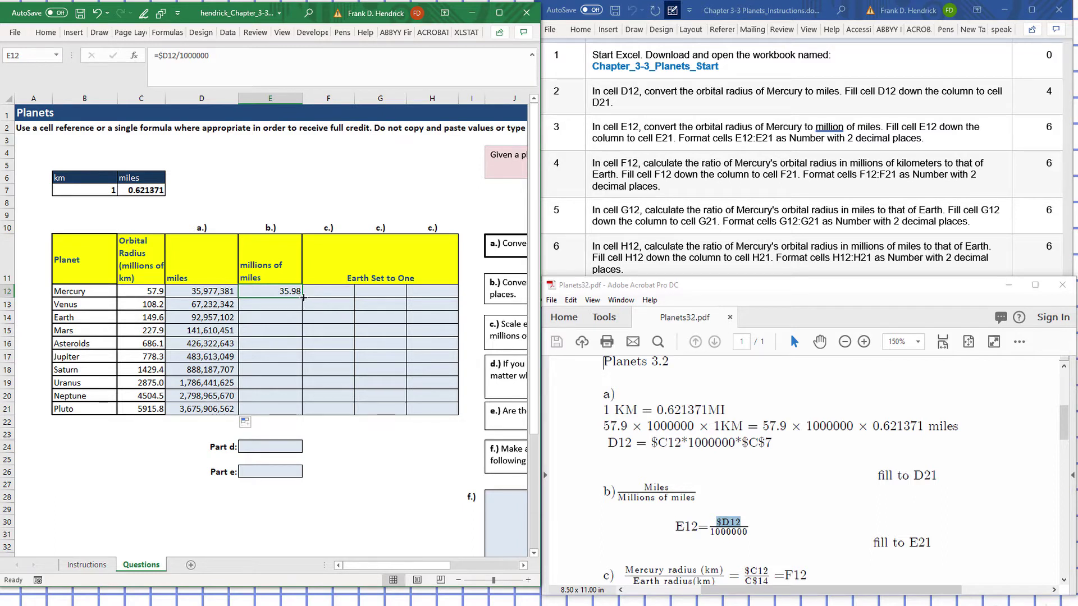
left_click_drag(303, 297, 284, 414)
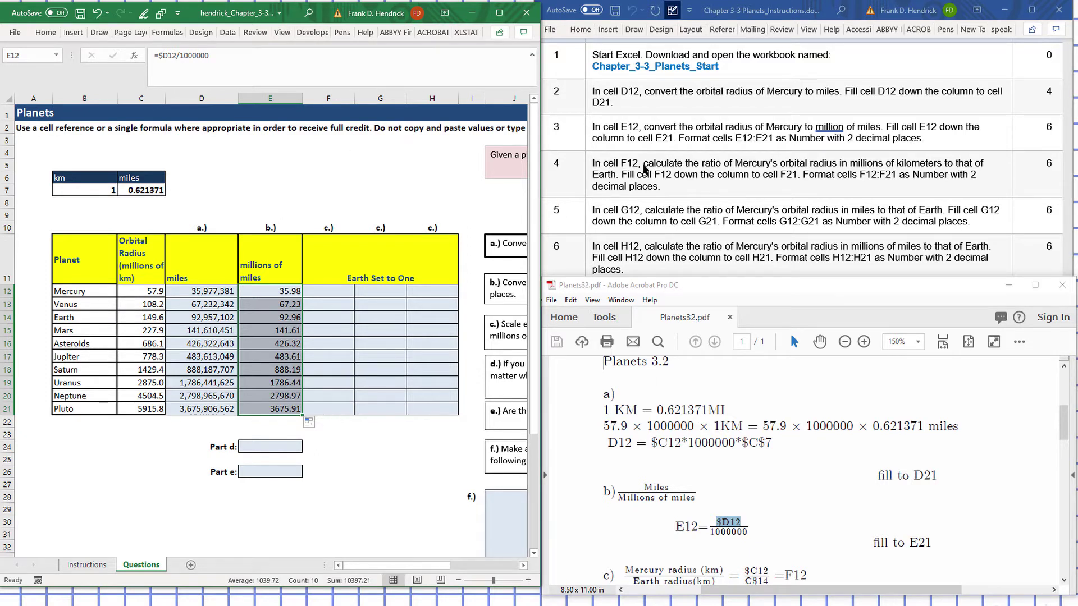
Start F12's formula as =$C12, taking the reference from the PDF notes
scroll(725, 364, "down", 1)
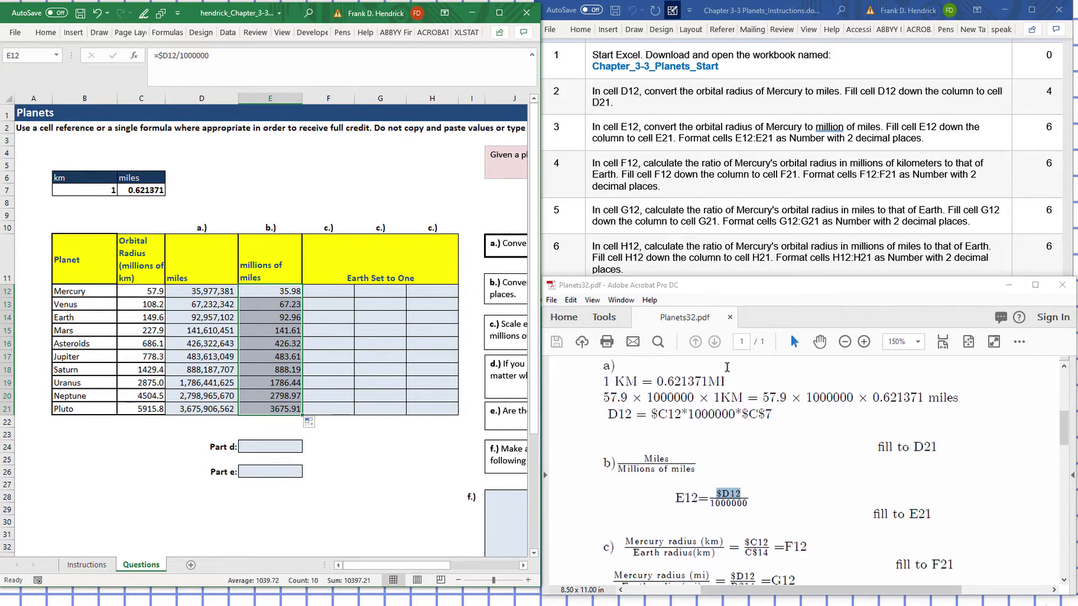
scroll(730, 373, "down", 1)
scroll(736, 384, "down", 1)
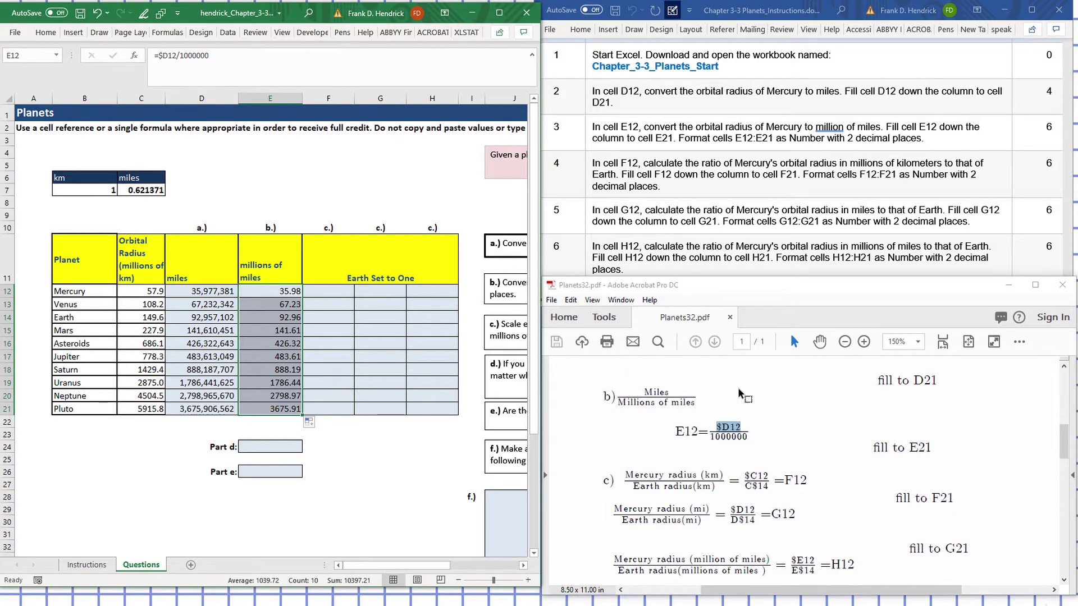
scroll(738, 387, "down", 1)
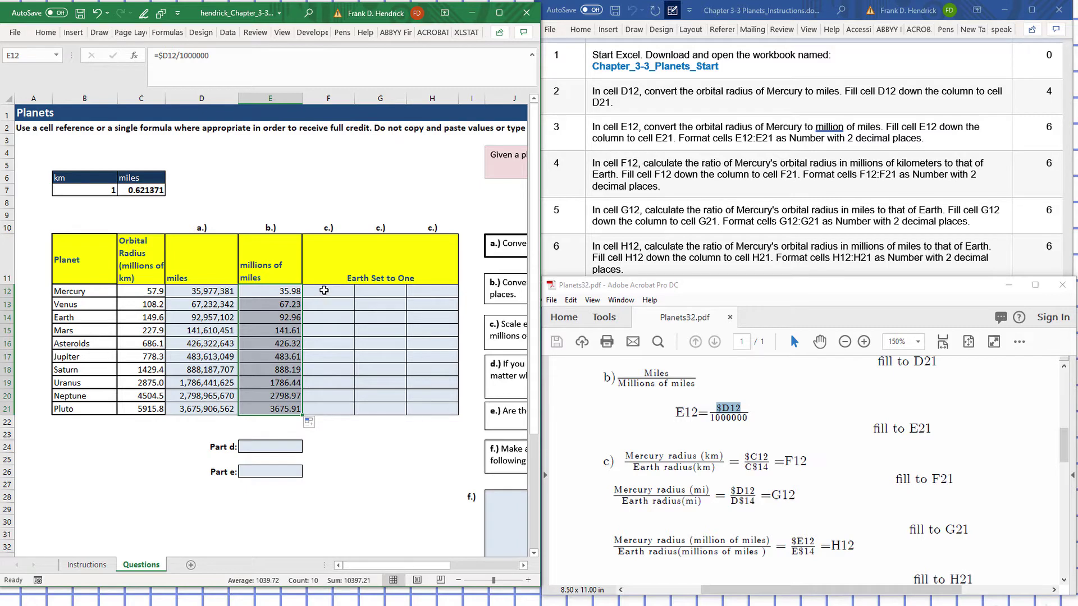
left_click(324, 290)
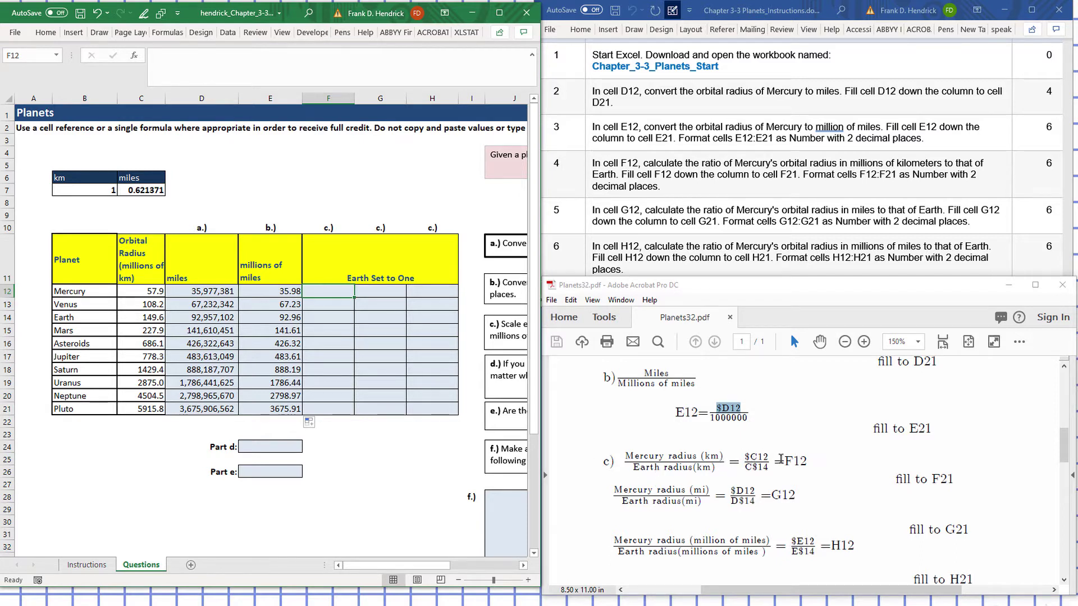
left_click(245, 53)
type("=")
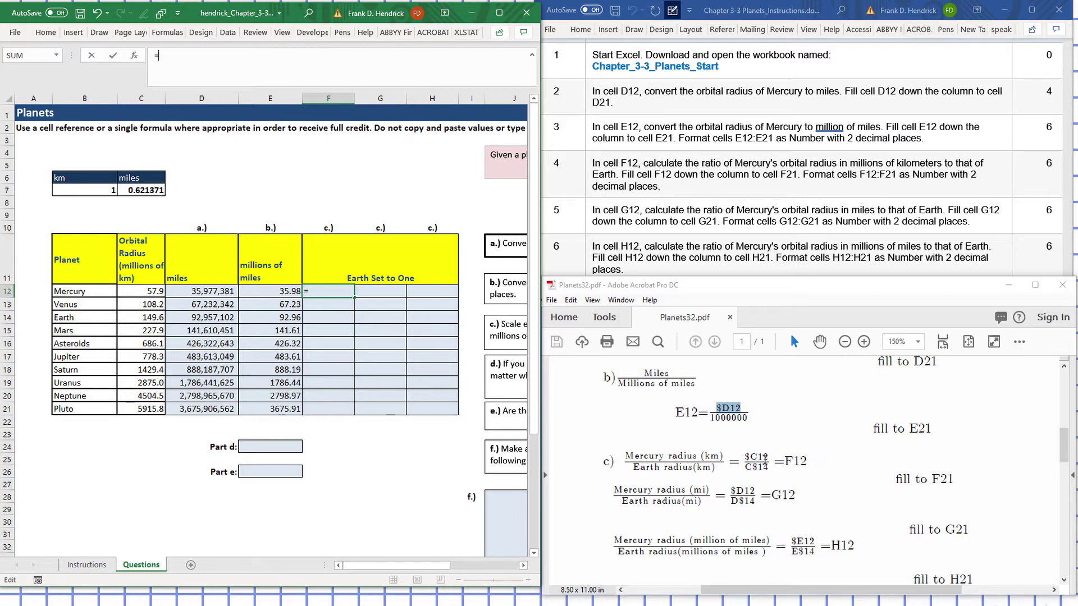
mouse_move(770, 465)
left_mouse_down()
mouse_move(746, 455)
mouse_move(772, 458)
left_mouse_up()
left_click(755, 457)
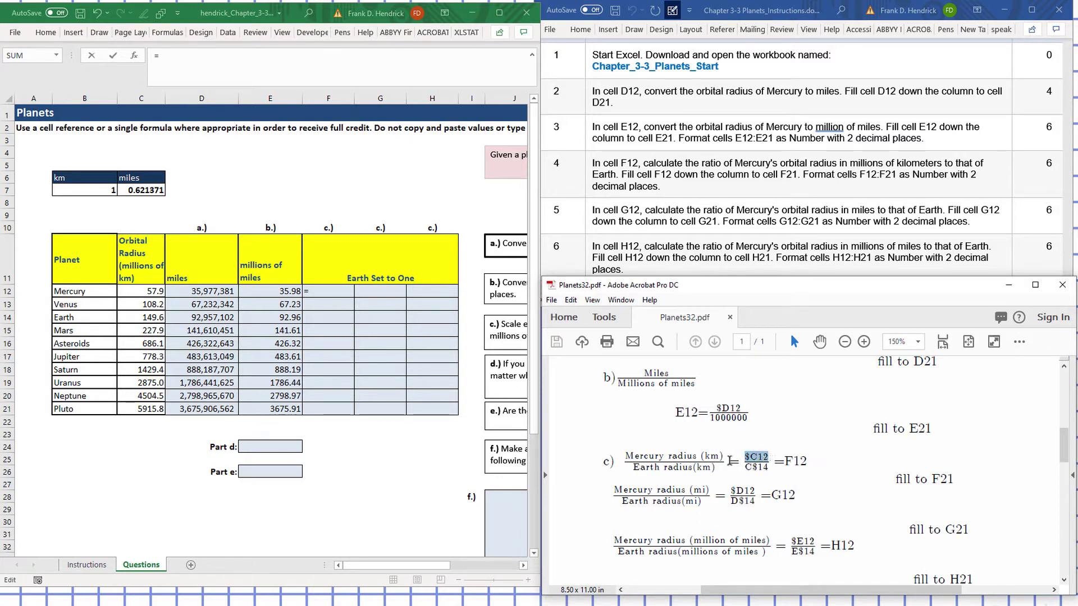
right_click(756, 461)
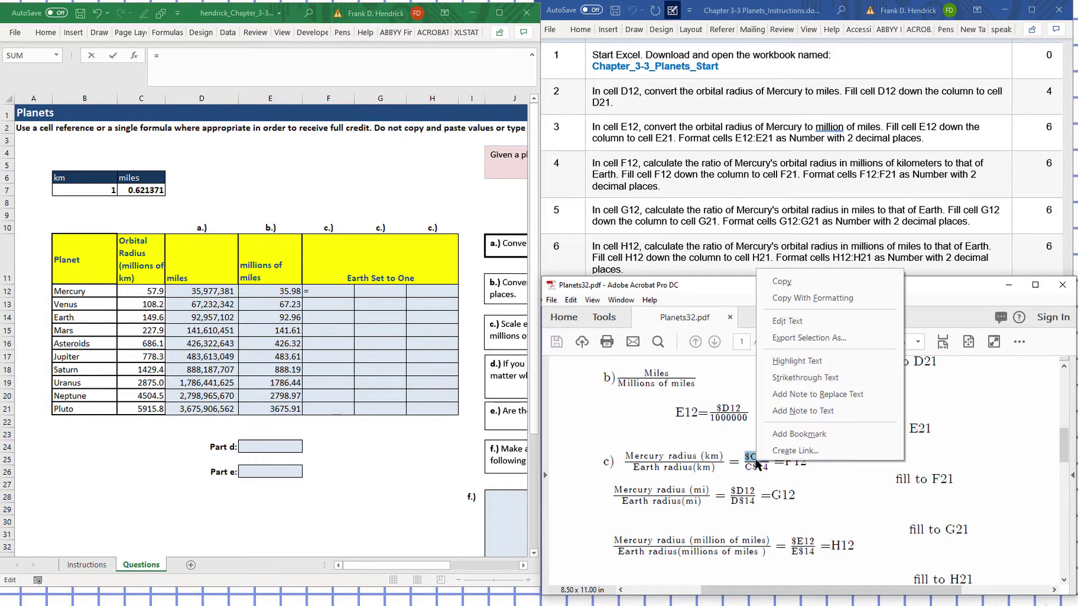
left_click(814, 280)
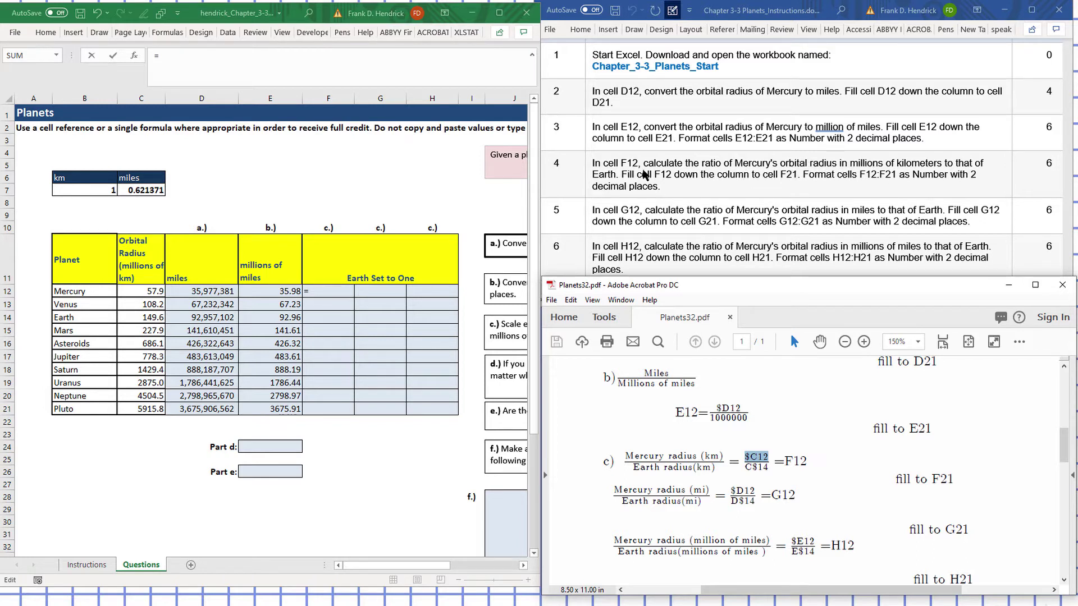
left_click(214, 50)
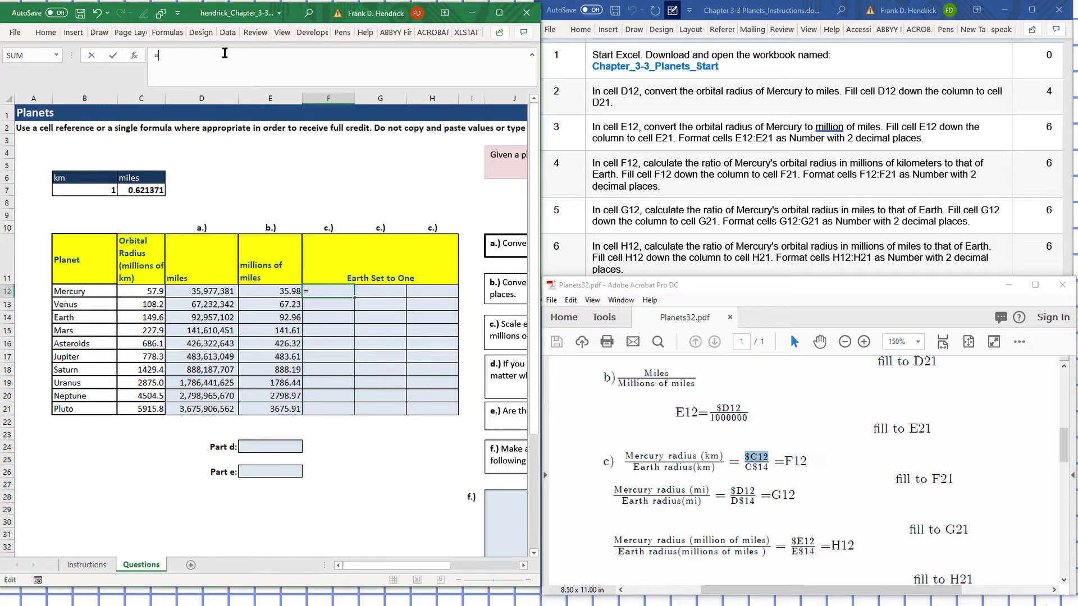
type("$C12")
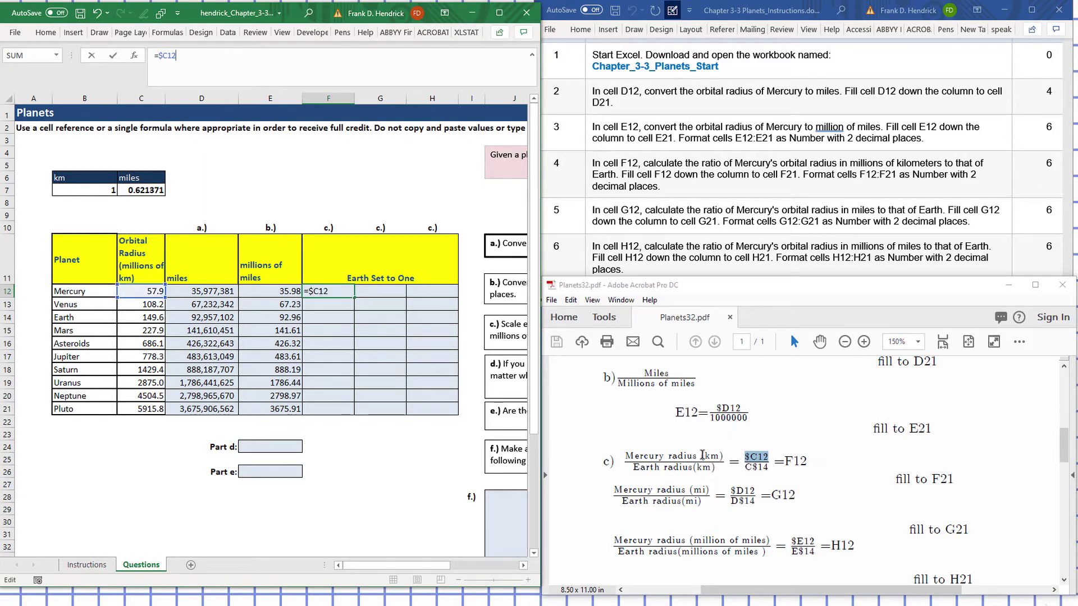
Complete F12 as =$C12/C$14, giving Mercury's Earth ratio of 0.38703209
left_click(772, 467)
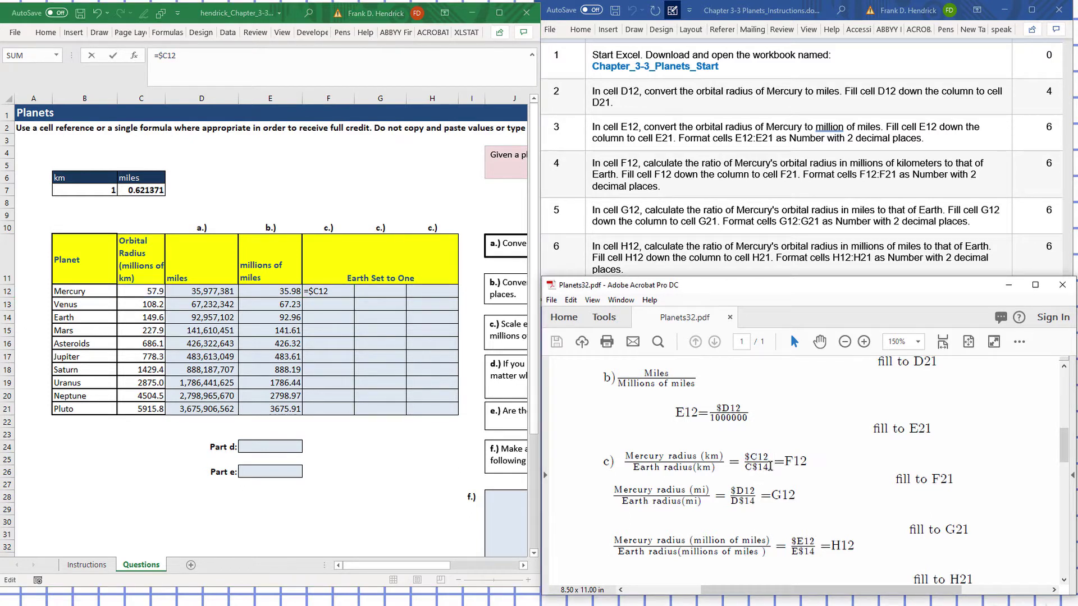
left_click_drag(770, 471, 744, 474)
right_click(762, 471)
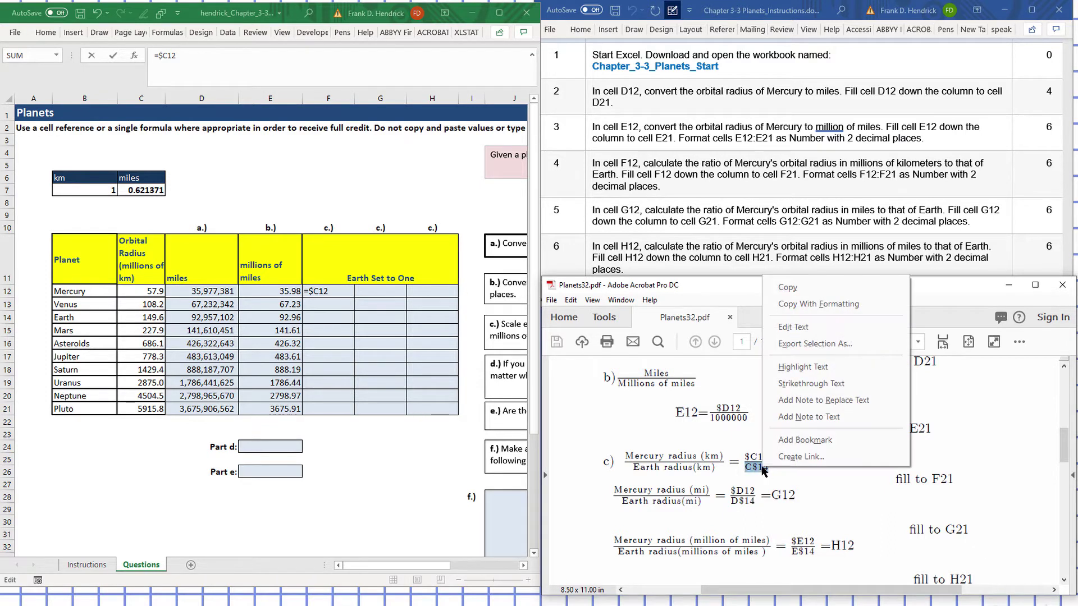
left_click(787, 287)
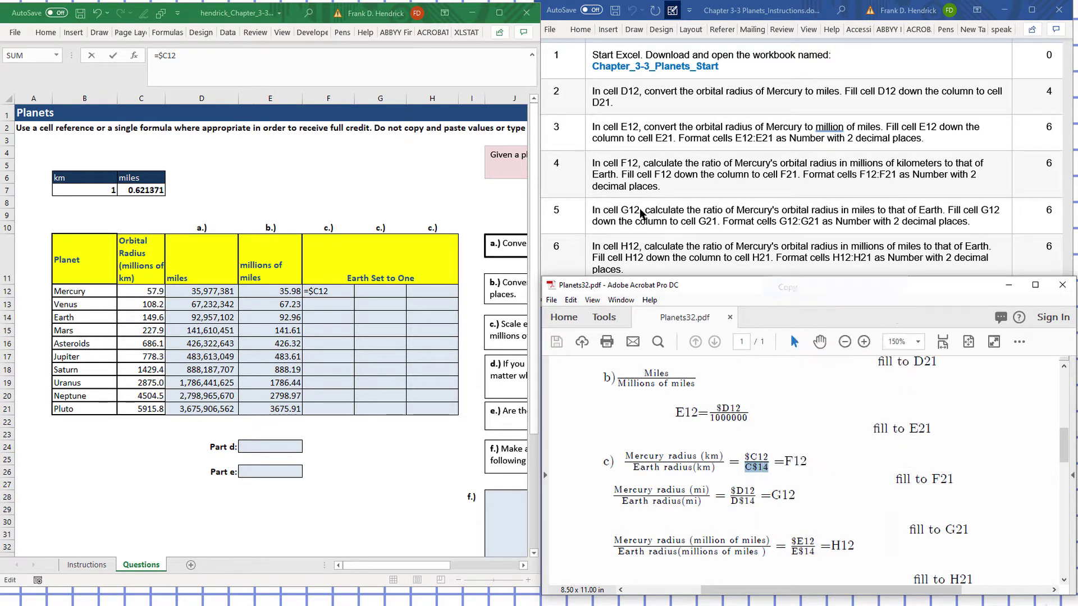
left_click(191, 63)
type("/")
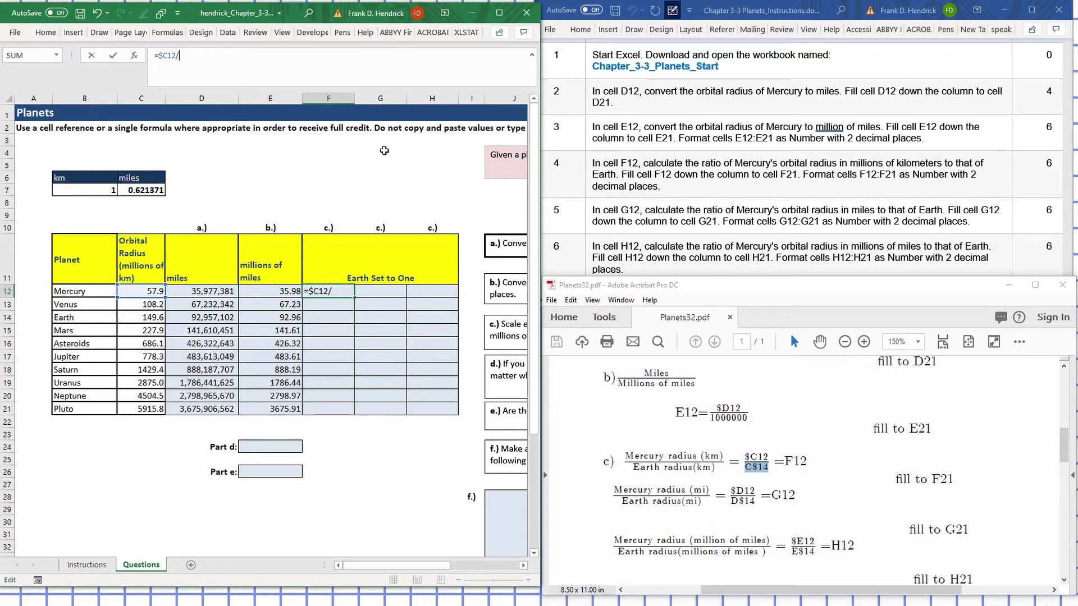
type("C$14")
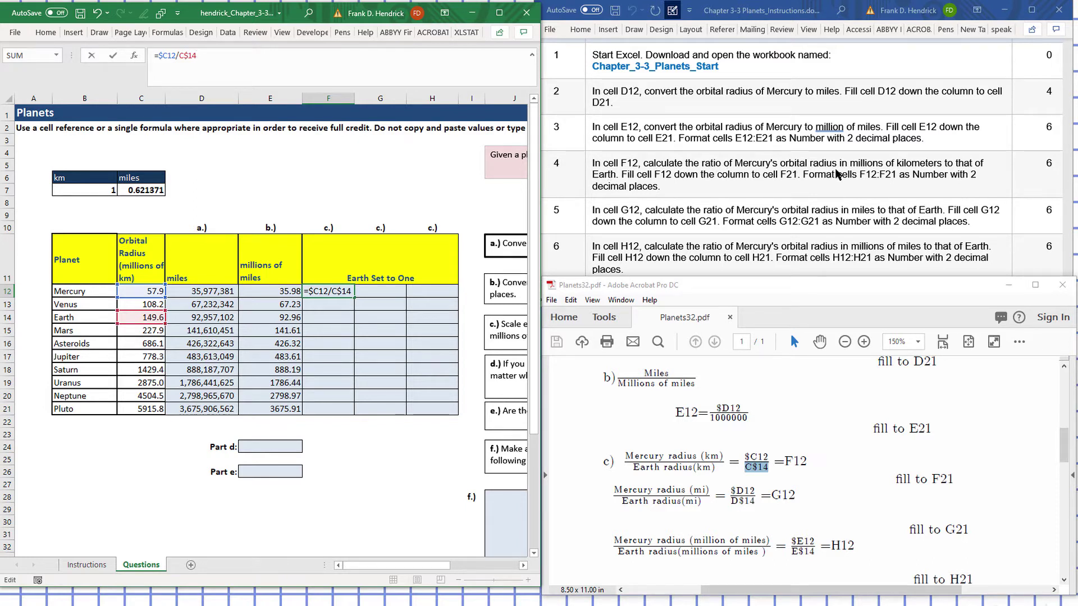
key("Return")
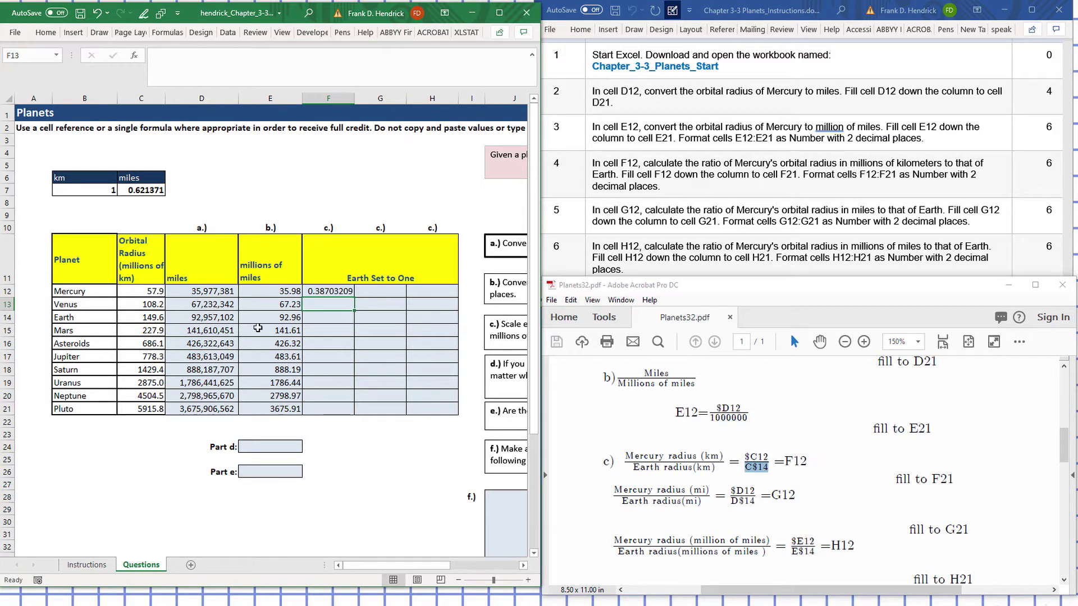
Format F12 as a 2-decimal Number and fill it down to F21 (0.39 to 39.54)
left_click(325, 293)
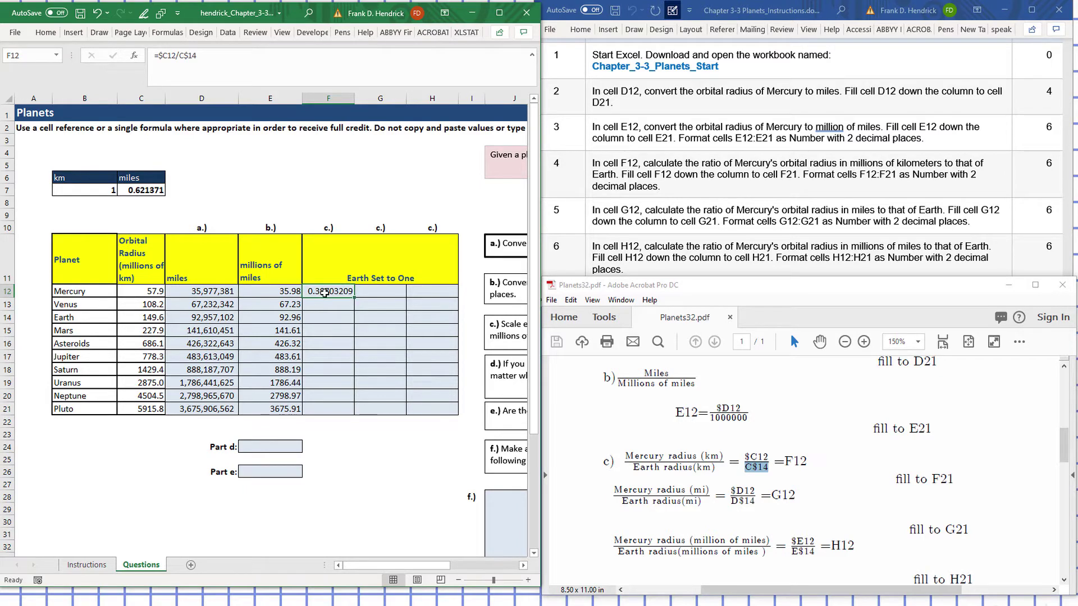
right_click(325, 292)
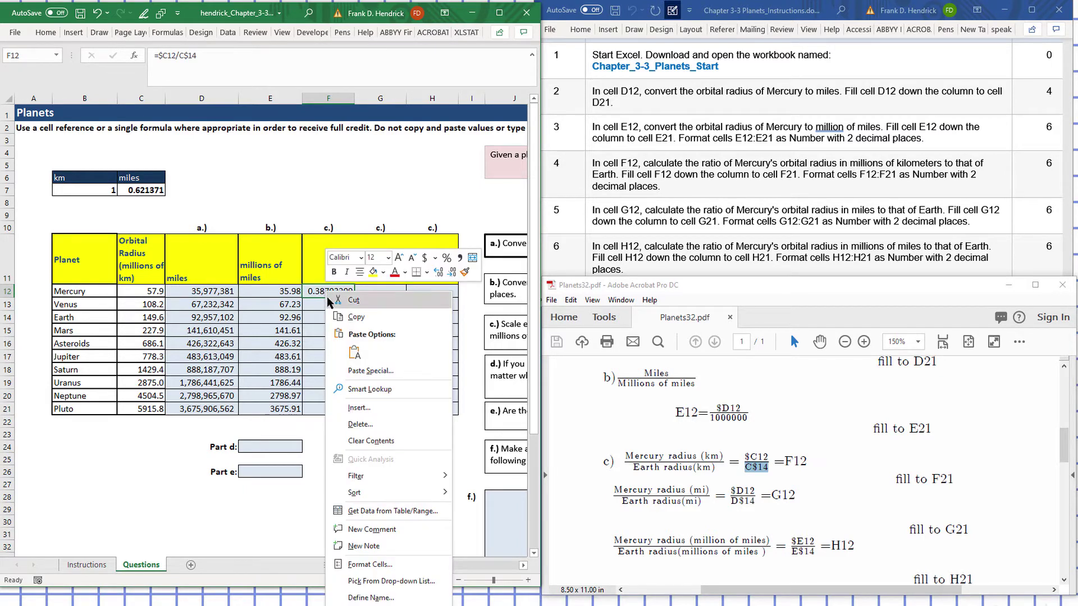
left_click(366, 566)
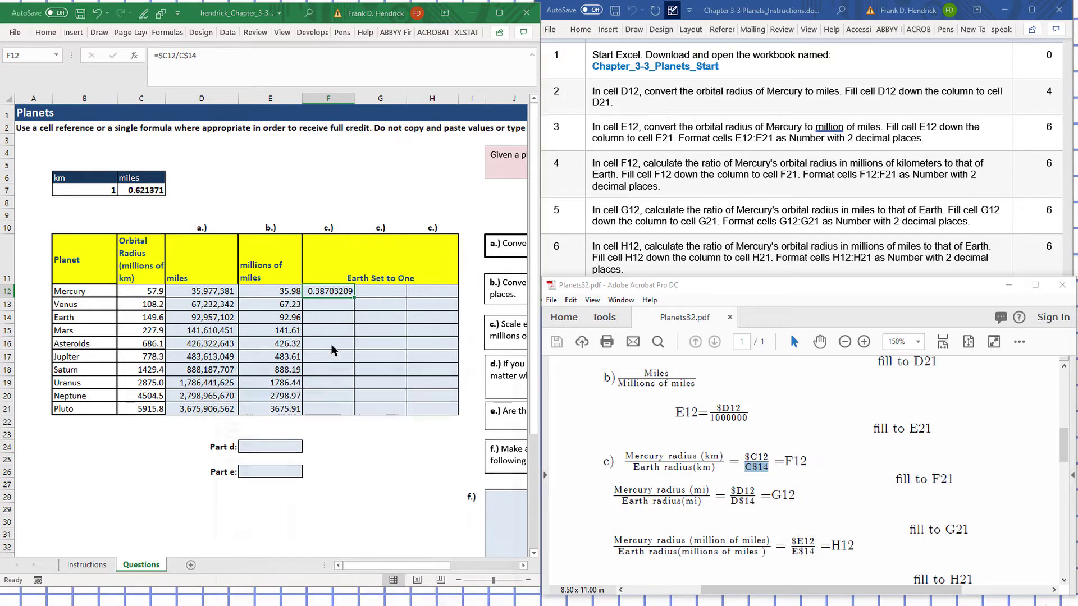
left_click(235, 398)
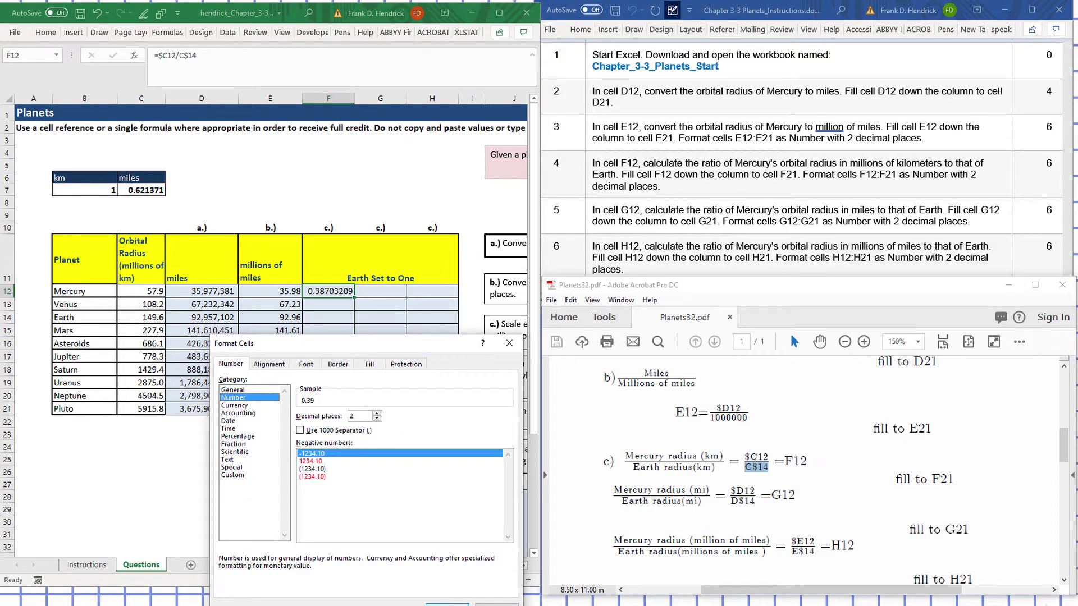
left_click(449, 603)
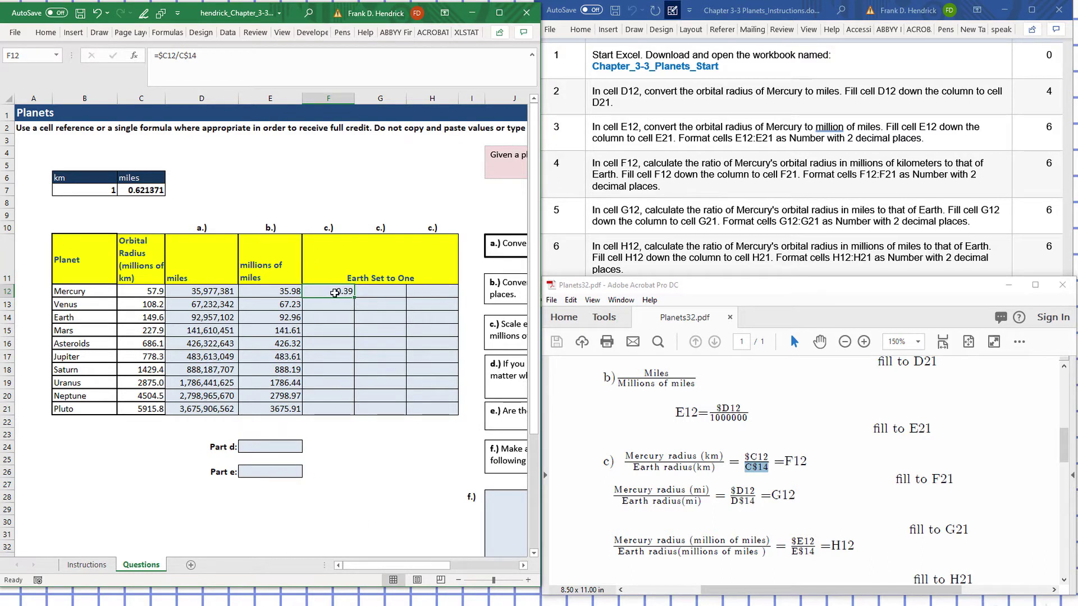
left_click_drag(354, 298, 341, 417)
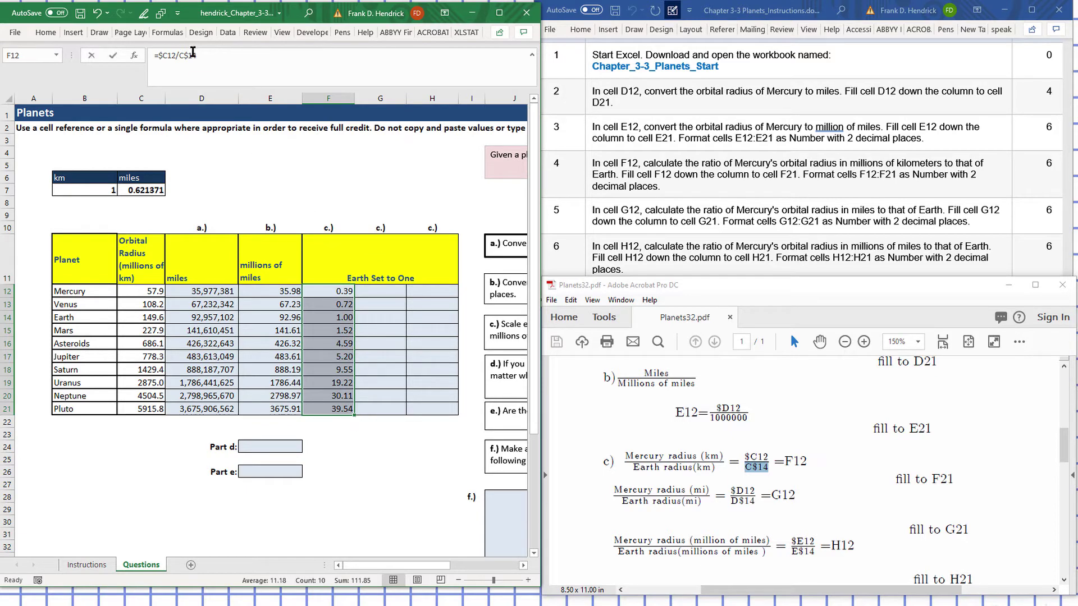
Copy the F12 formula text from the formula bar
left_click_drag(195, 55, 149, 55)
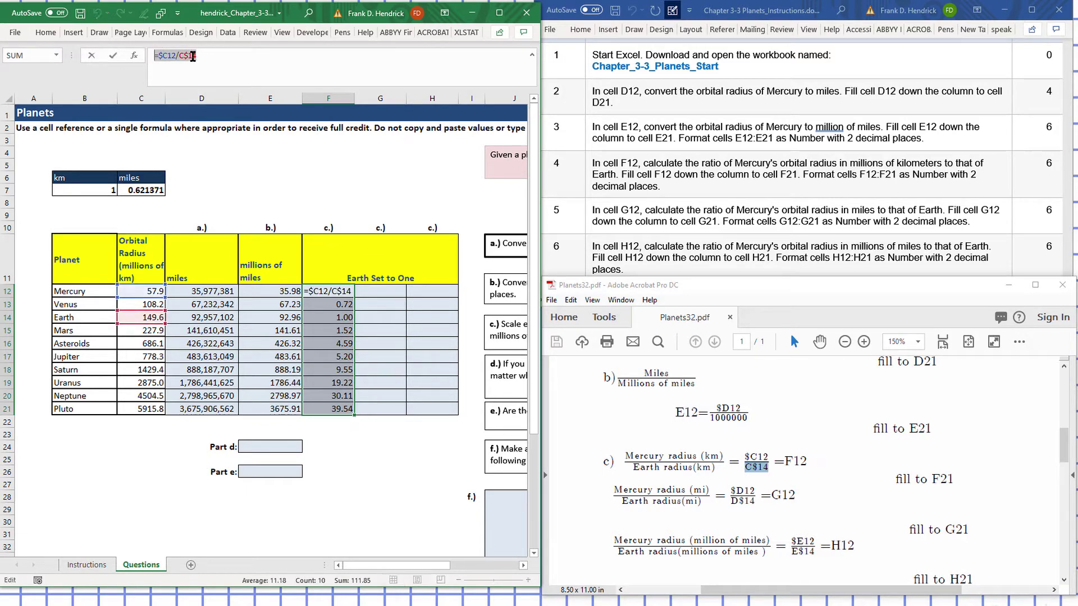
right_click(181, 55)
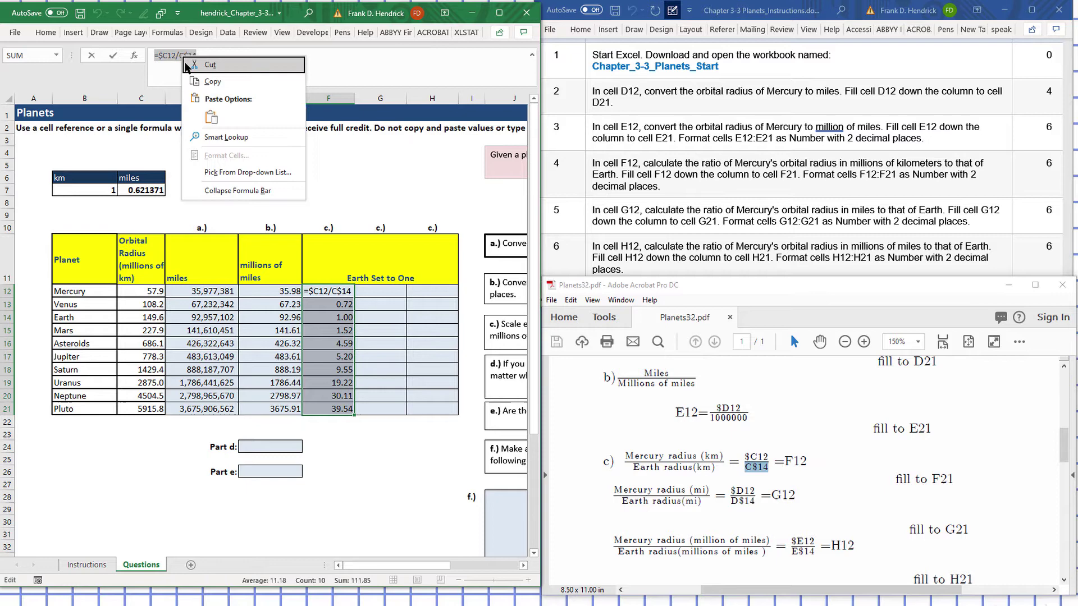
left_click(212, 79)
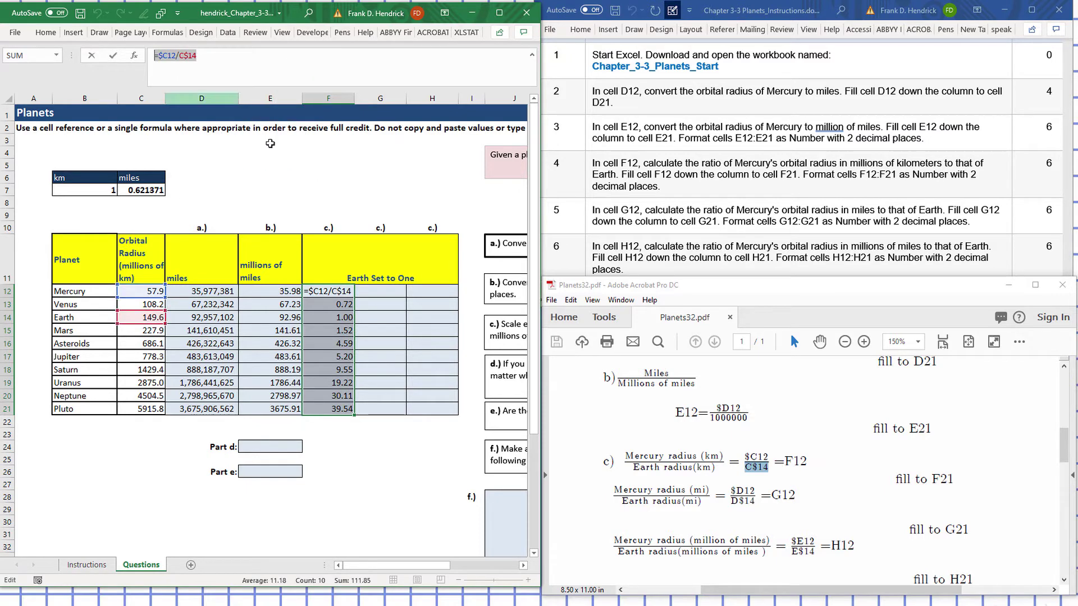
type("=")
left_click(366, 288)
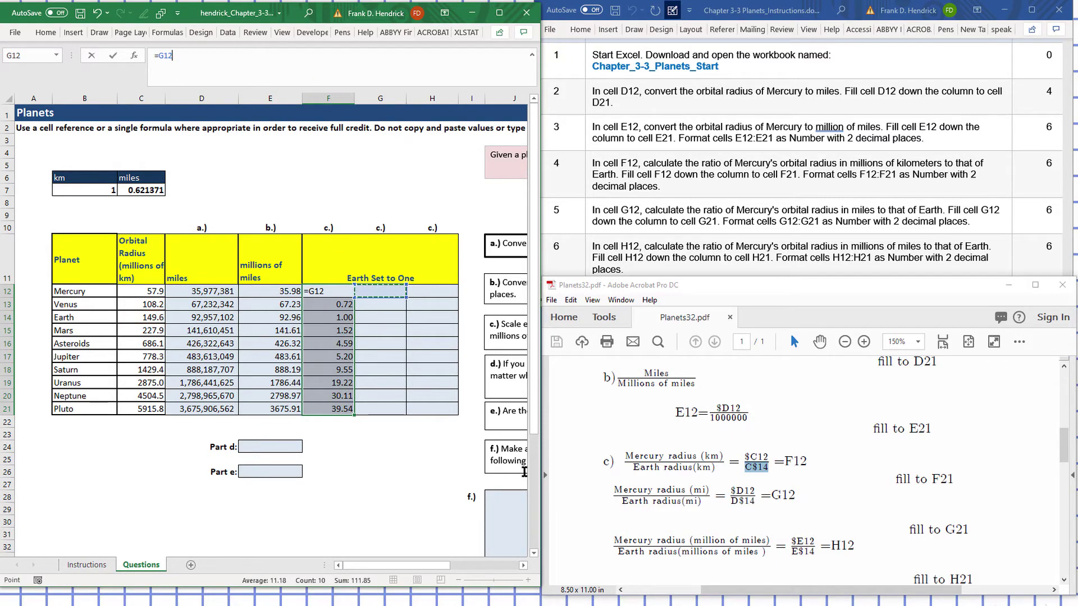
key("ctrl+v")
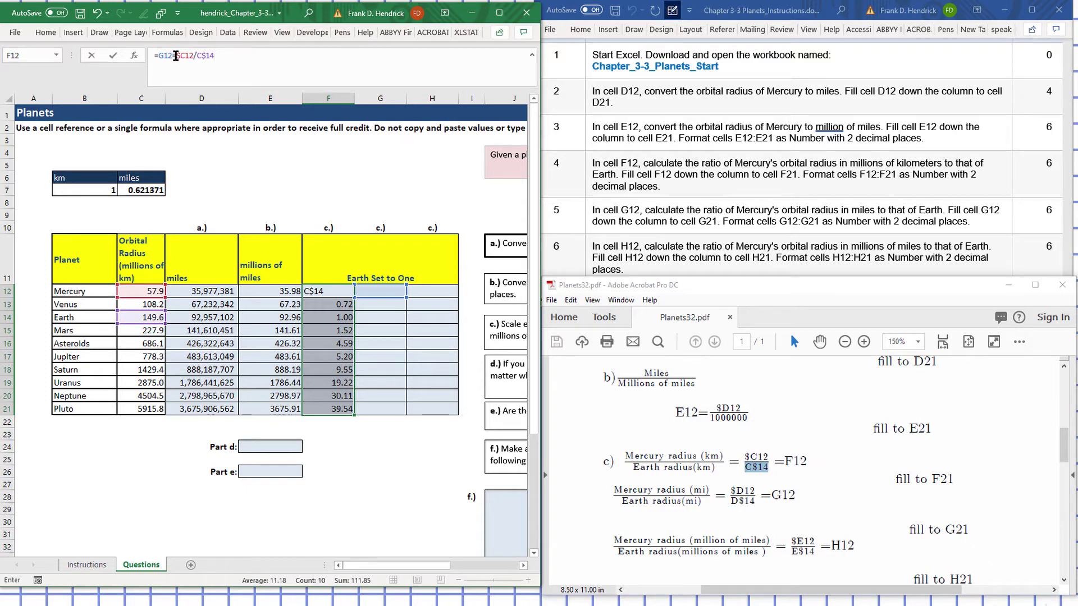
left_click(97, 14)
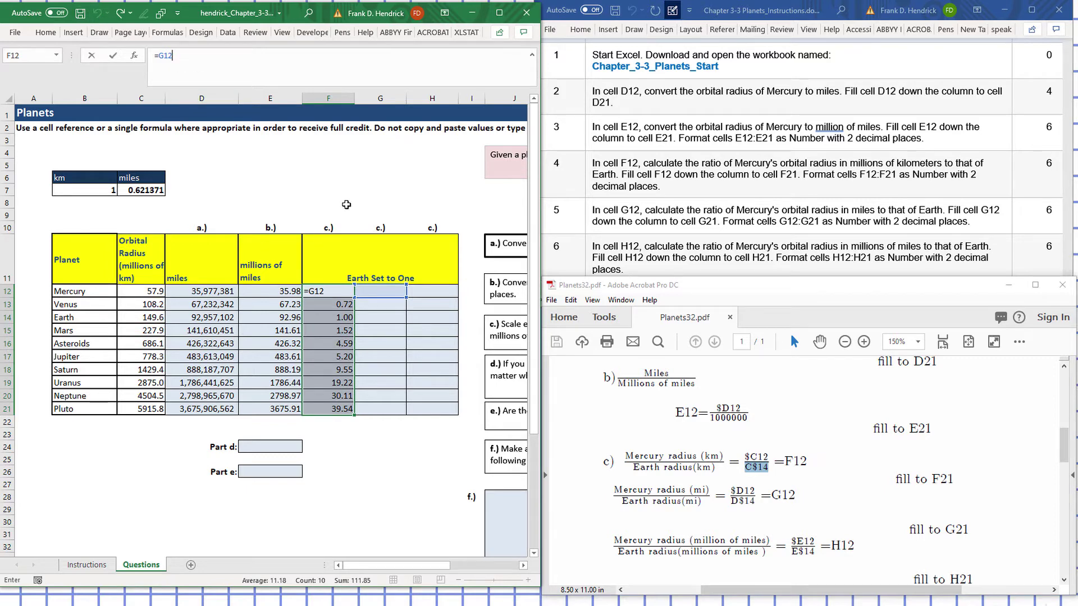
key("BackSpace")
key("BackSpace")
key("BackSpace")
key("BackSpace")
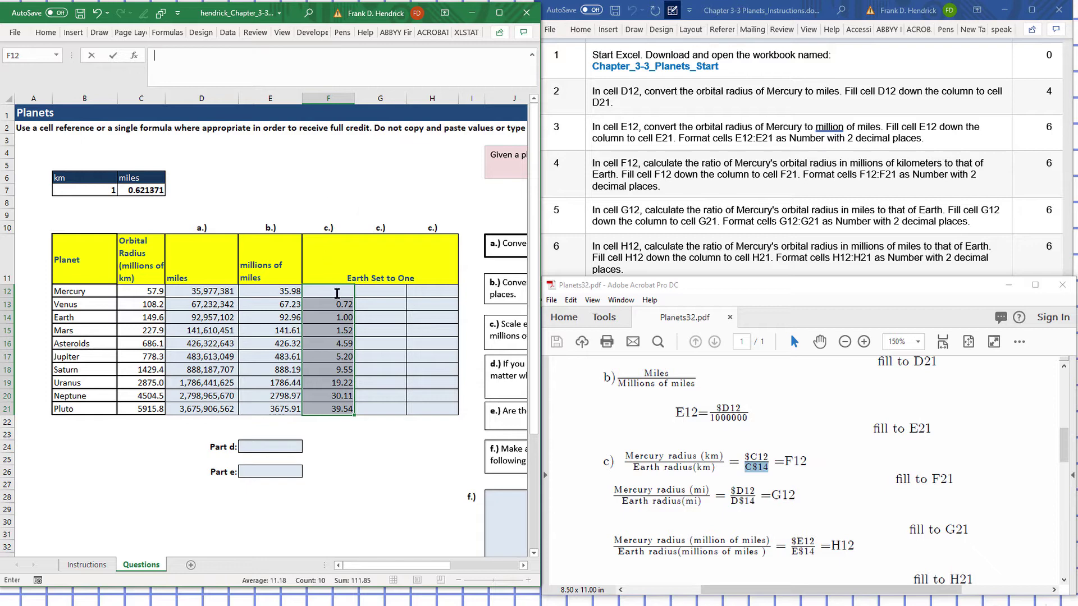
left_click(95, 13)
key("Escape")
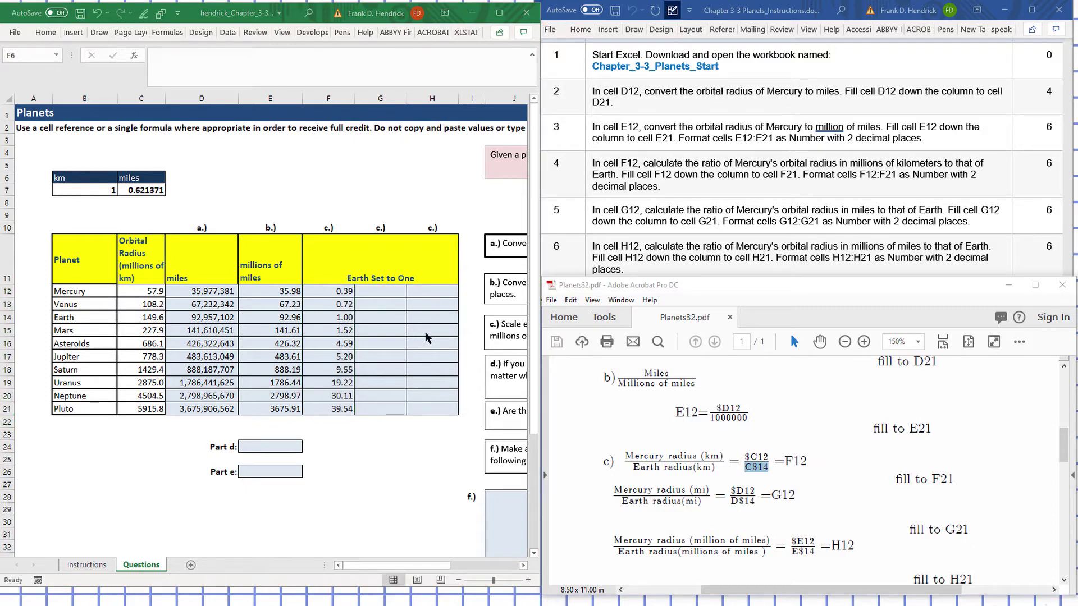
left_click(381, 290)
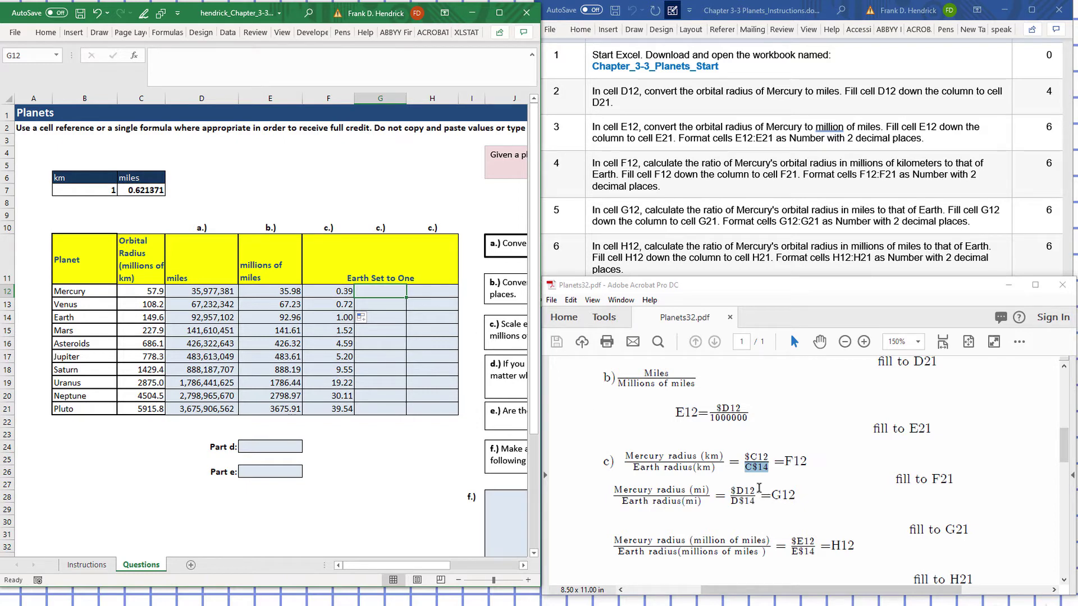
Begin G12's formula as =$D12/ using $D12 copied from the PDF key
left_click_drag(753, 490, 727, 486)
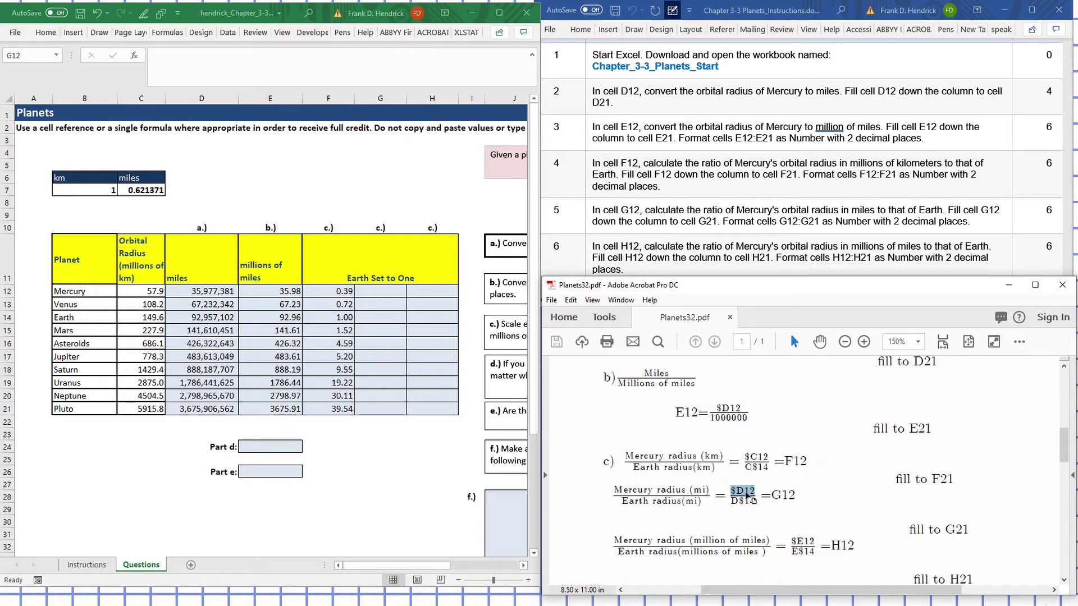
right_click(748, 496)
left_click(766, 315)
left_click(173, 45)
key("F2")
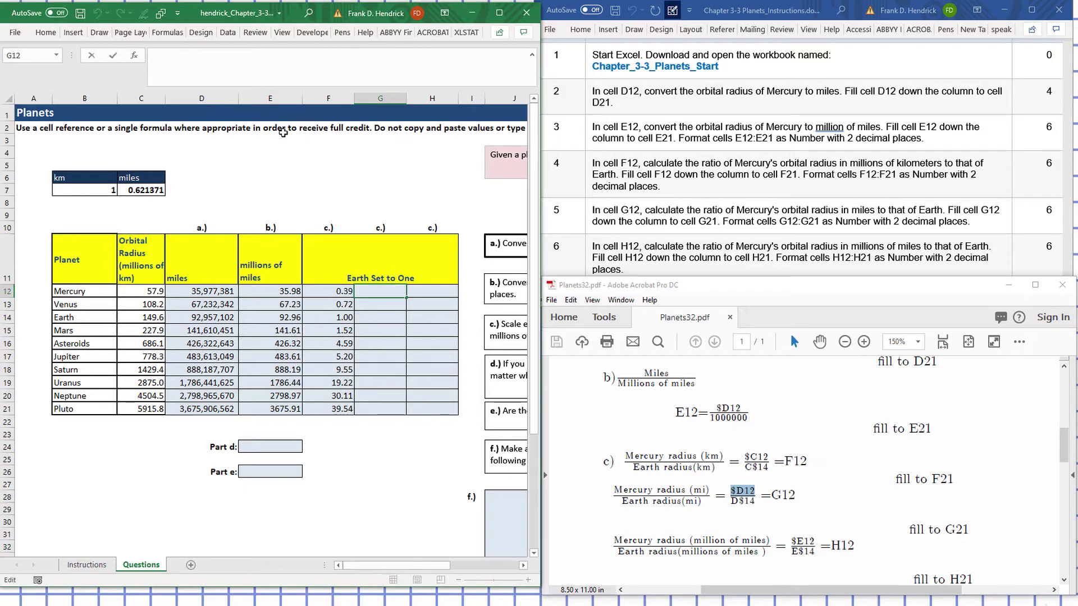
type("=")
key("ctrl+v")
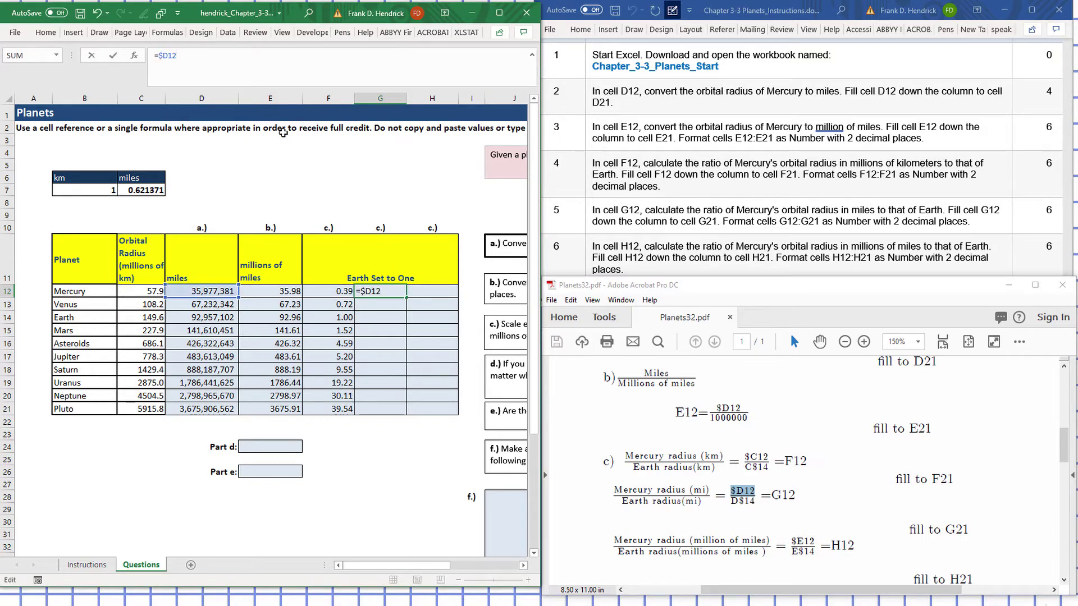
type("/")
Finish G12 as =$D12/D$14, giving Mercury's miles ratio to Earth of 0.38703209
left_click_drag(759, 505, 744, 503)
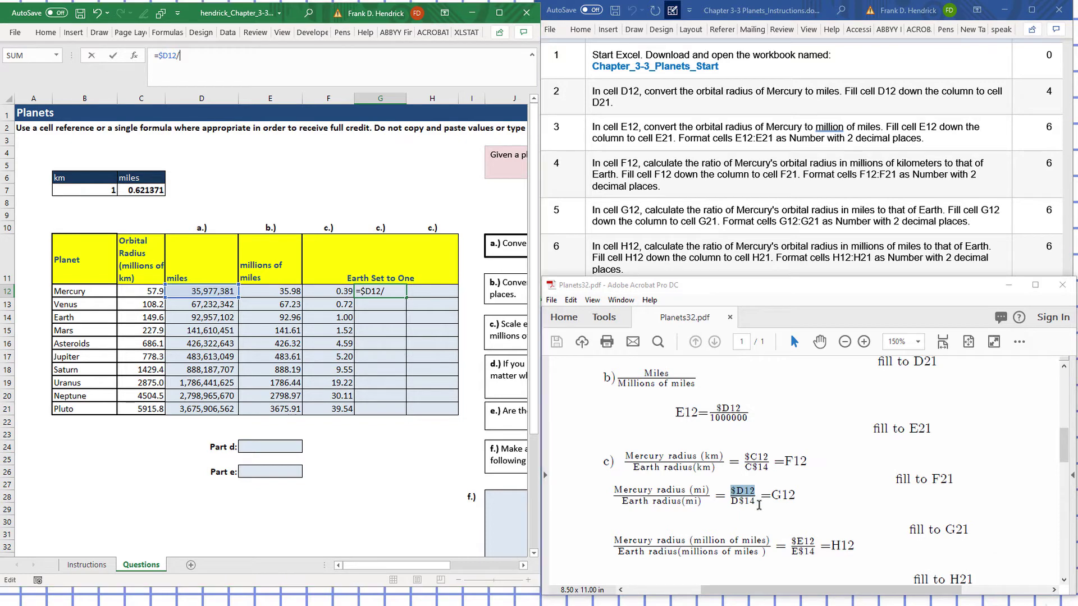
right_click(744, 504)
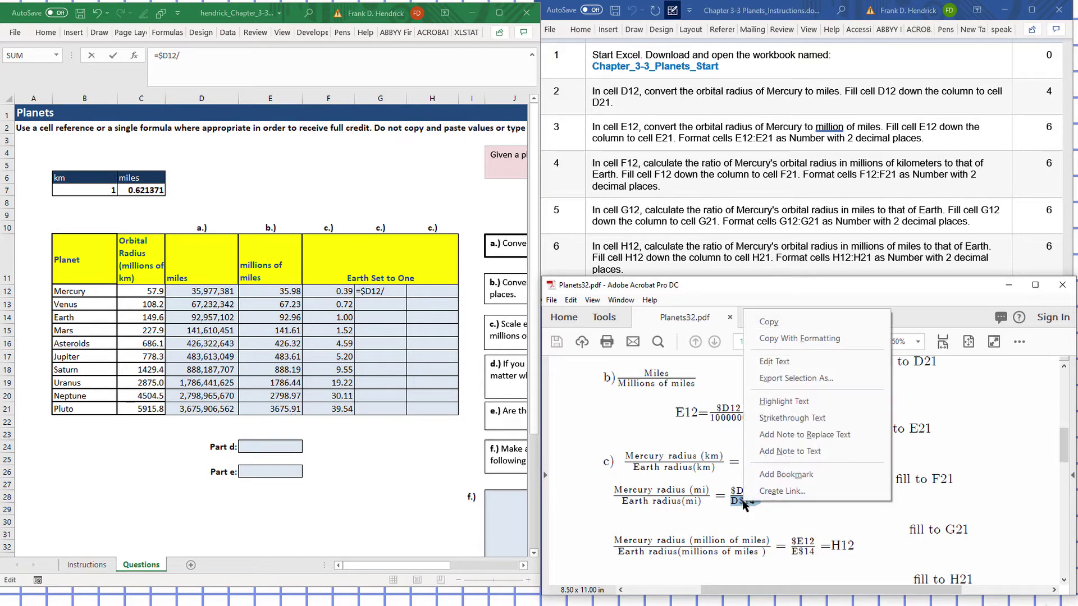
left_click(773, 325)
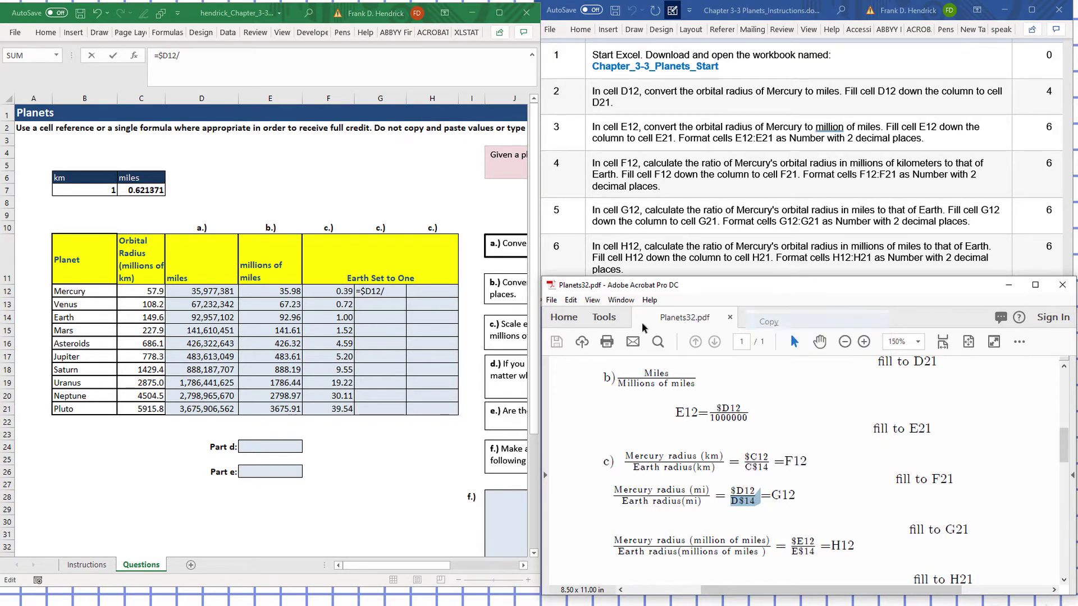
left_click(231, 61)
left_click(230, 62)
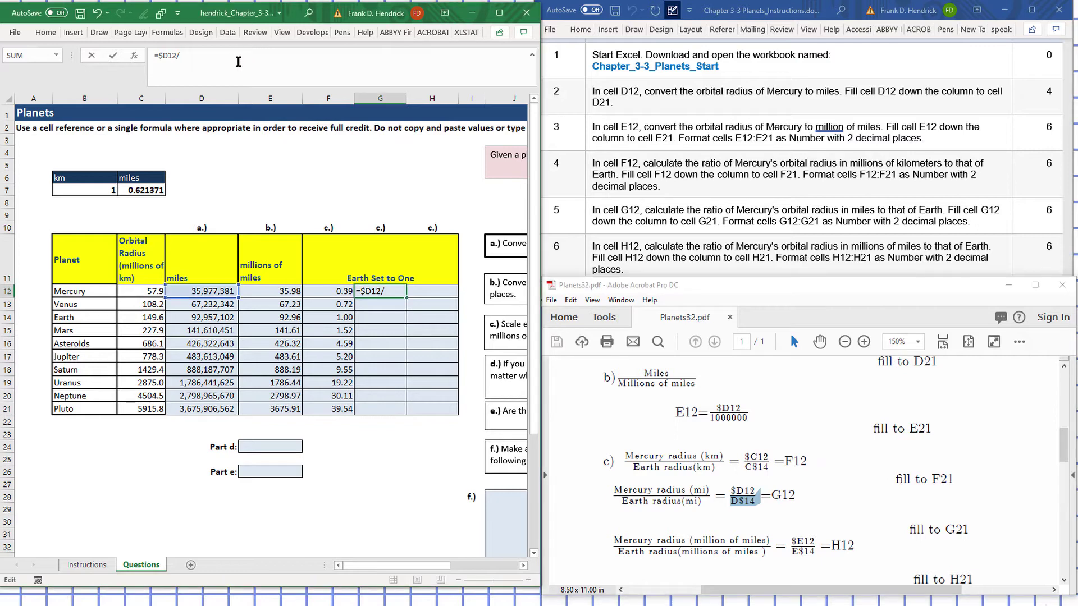
key("ctrl+v")
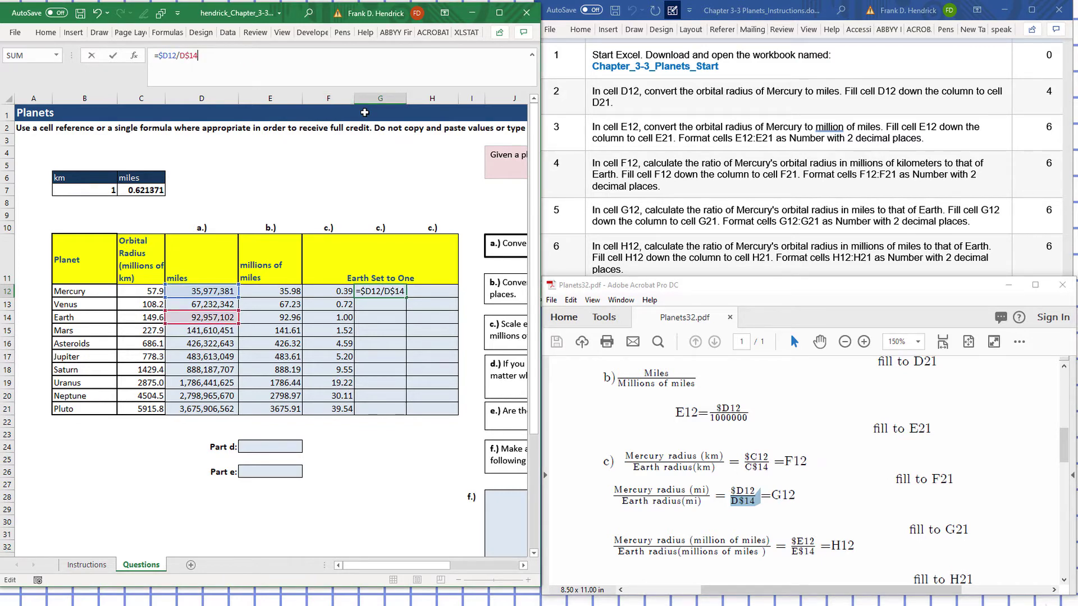
key("Return")
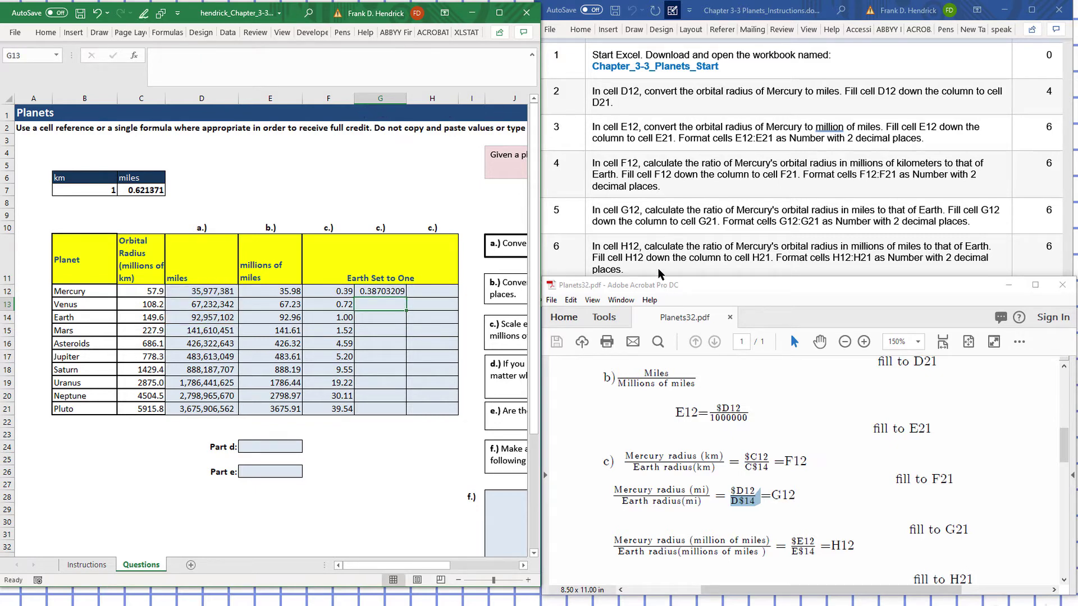
Format G12 as a 2-decimal Number and fill it down to G21, 0.39 to 39.54
left_click(376, 291)
right_click(377, 291)
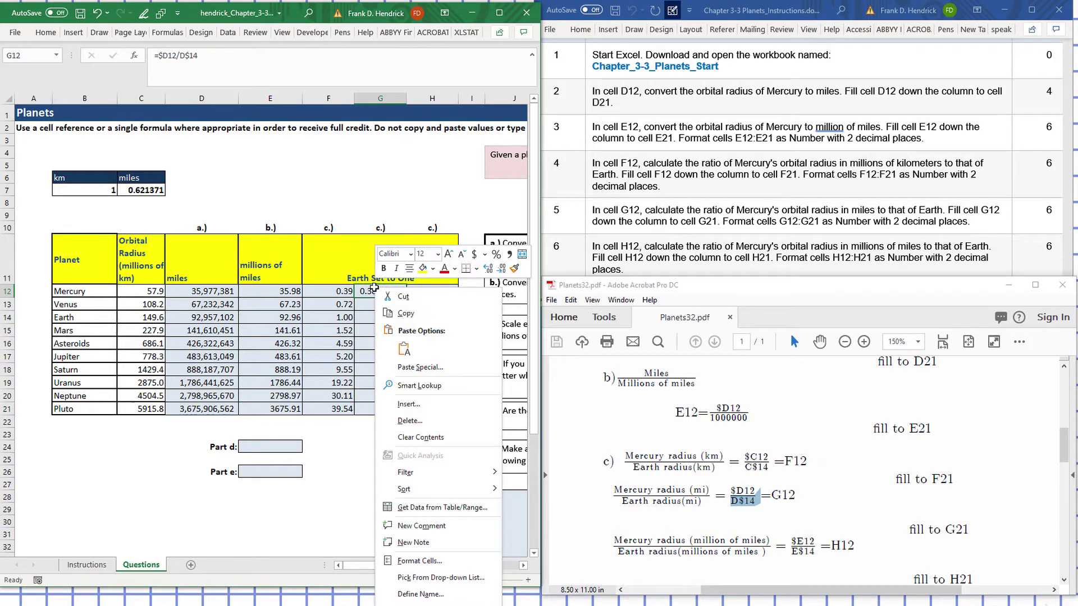
left_click(438, 561)
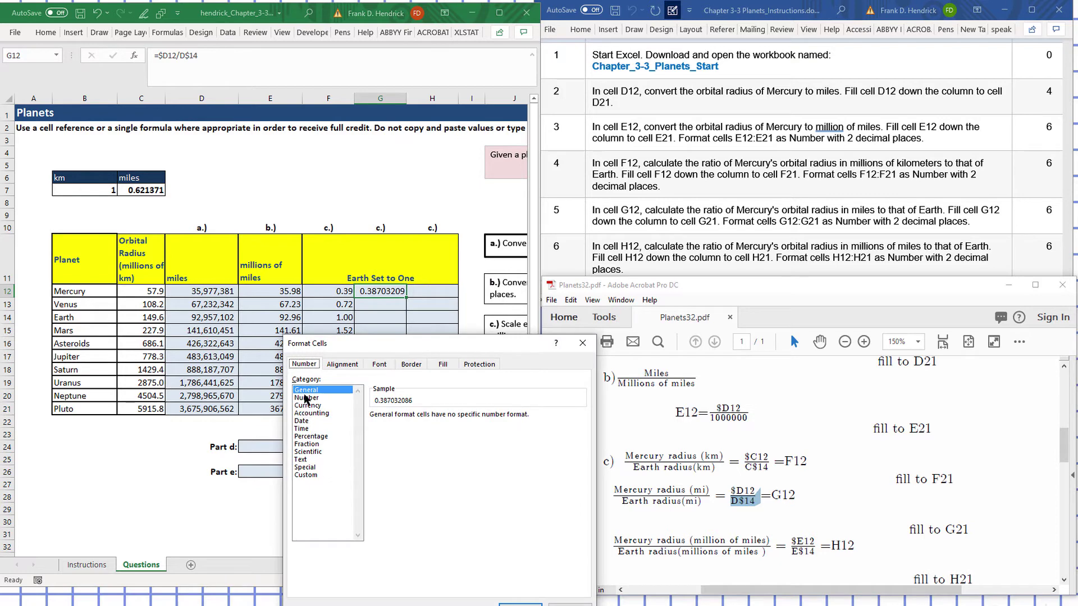
left_click(308, 398)
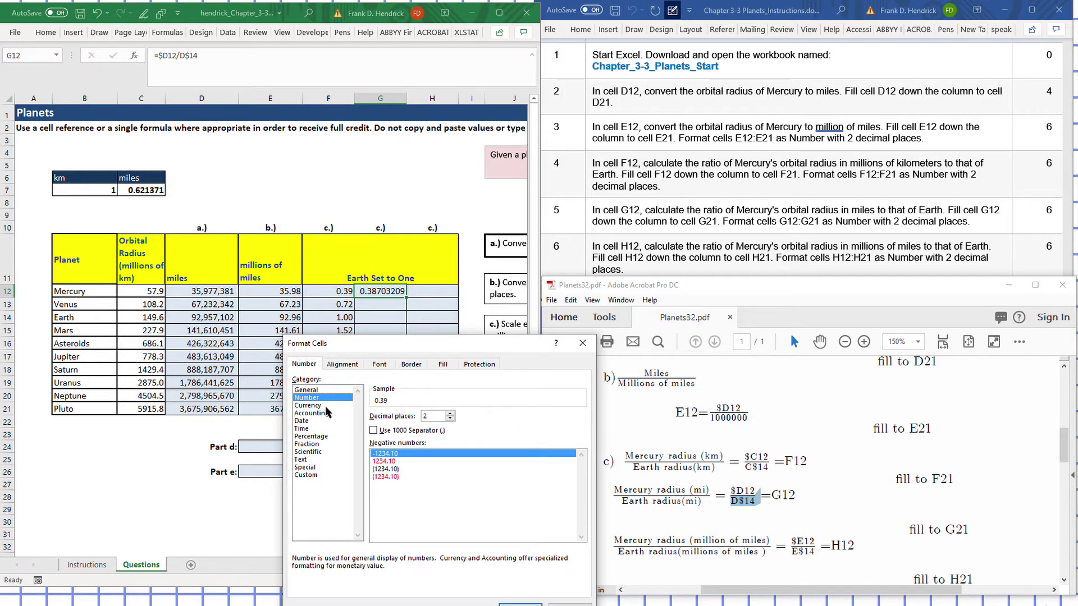
left_click(521, 604)
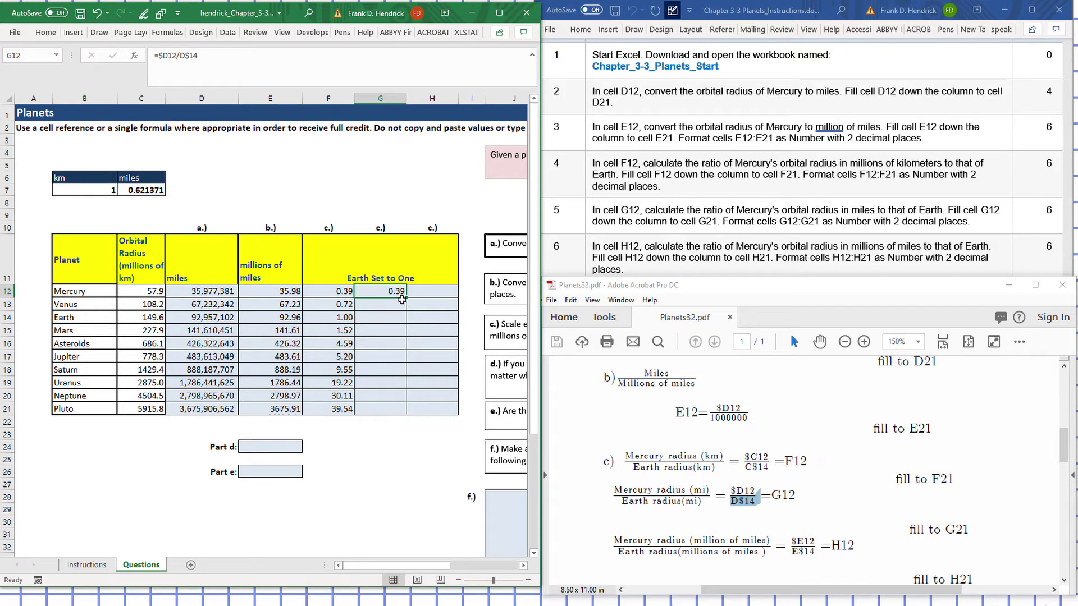
left_click_drag(407, 299, 394, 418)
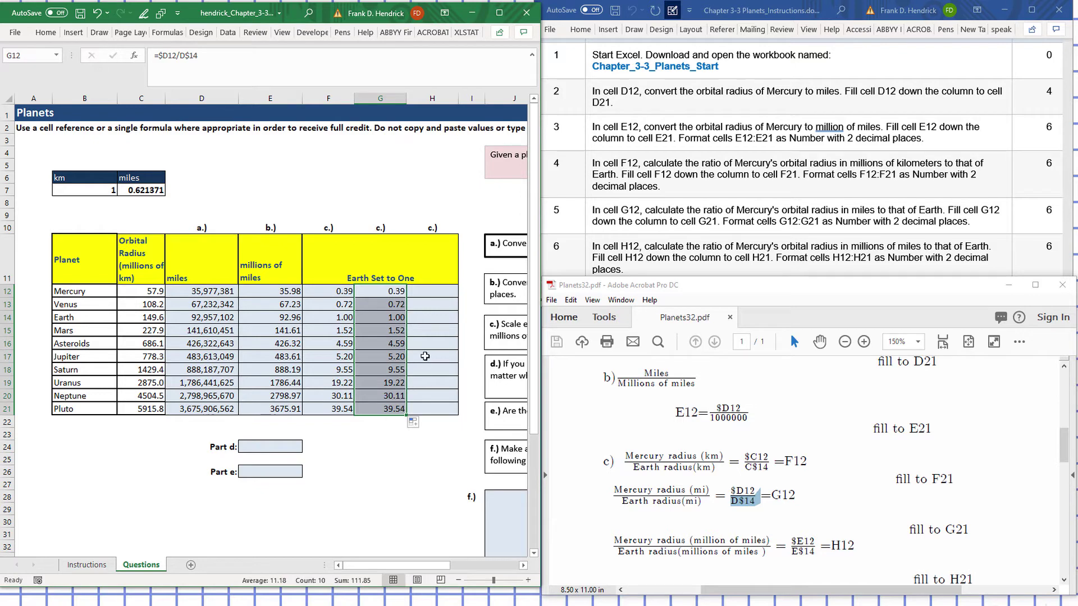
Start H12's formula as =$E12/ with $E12 copied from the answer key
left_click(396, 292)
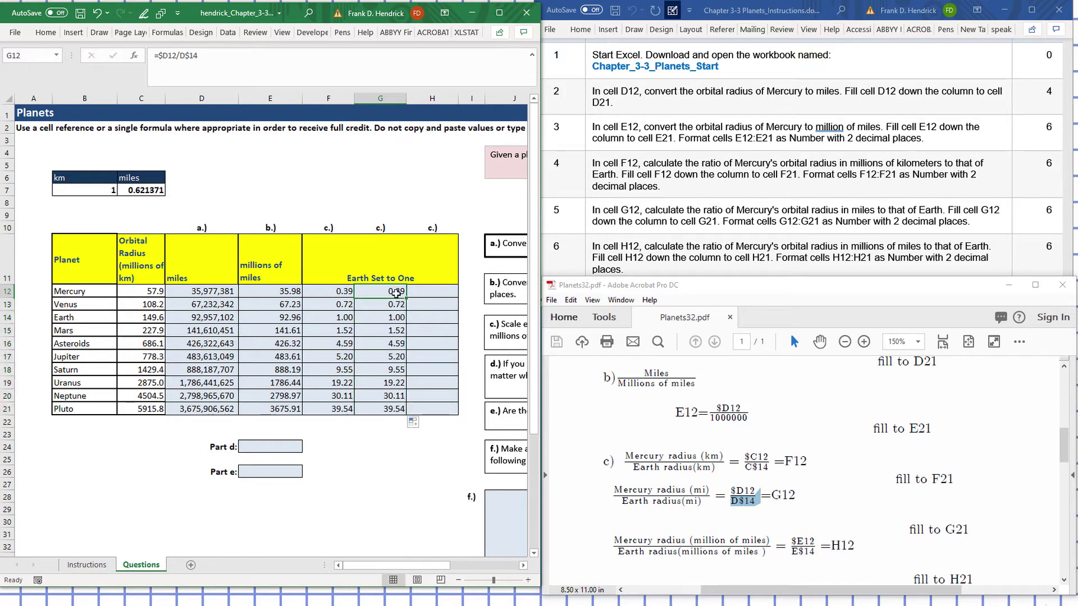
left_click(420, 294)
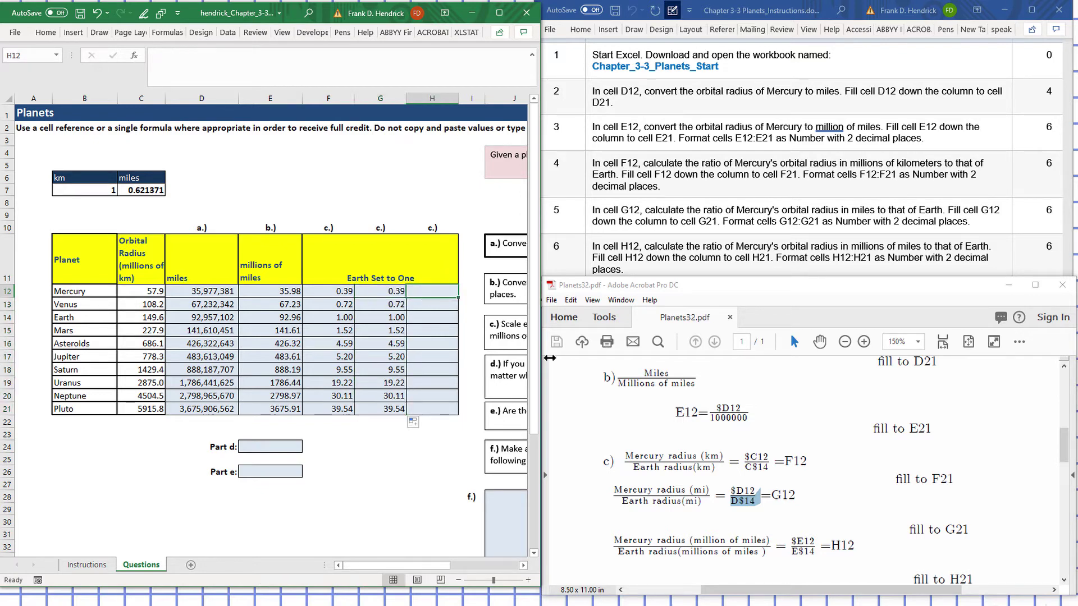
scroll(632, 444, "down", 2)
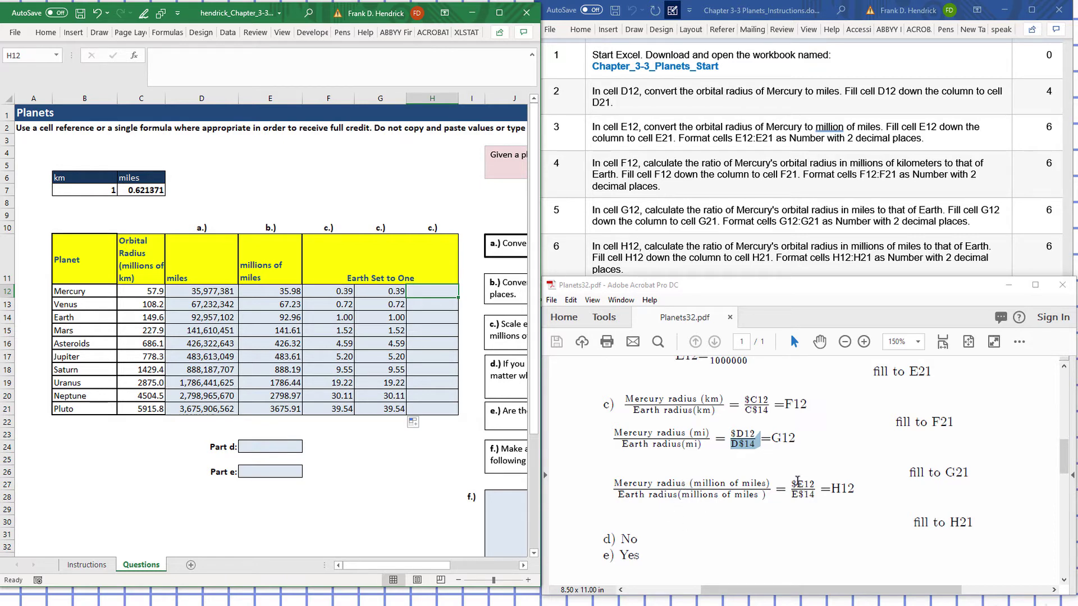
left_click(238, 67)
type("=")
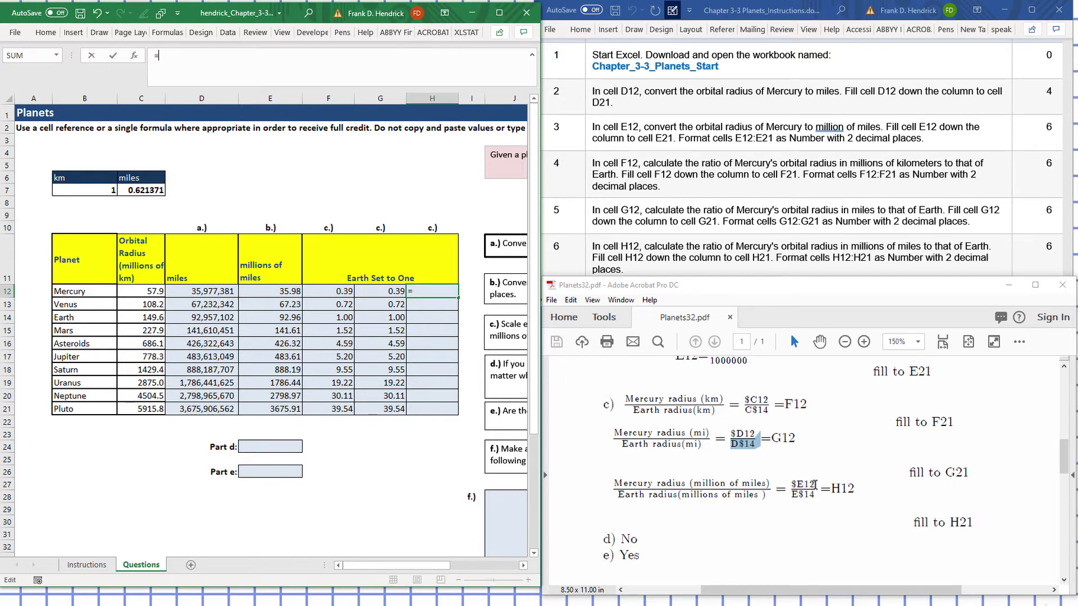
left_click_drag(815, 485, 792, 484)
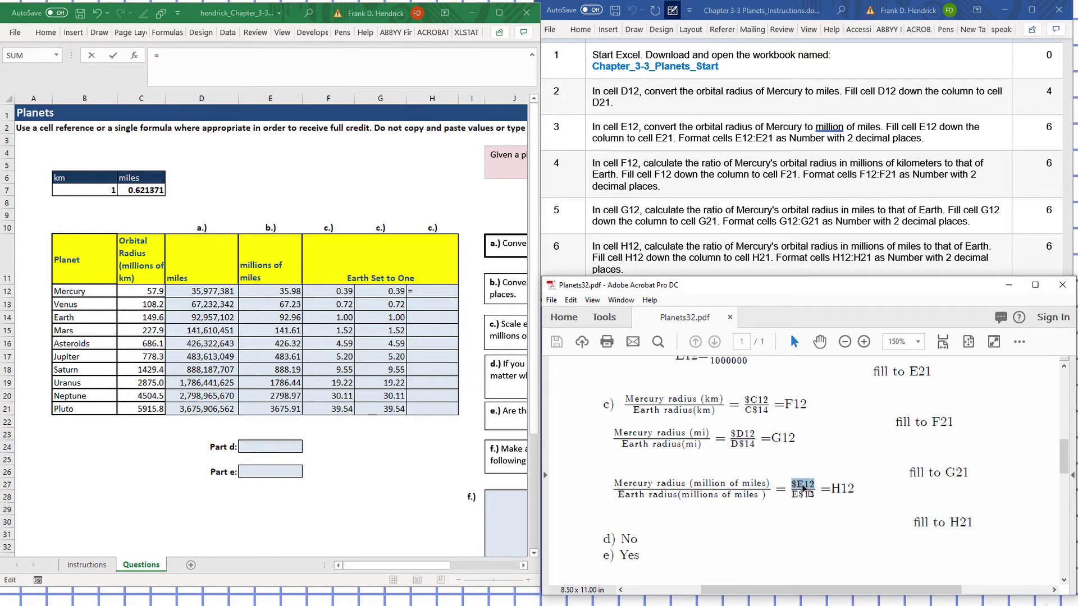
right_click(803, 486)
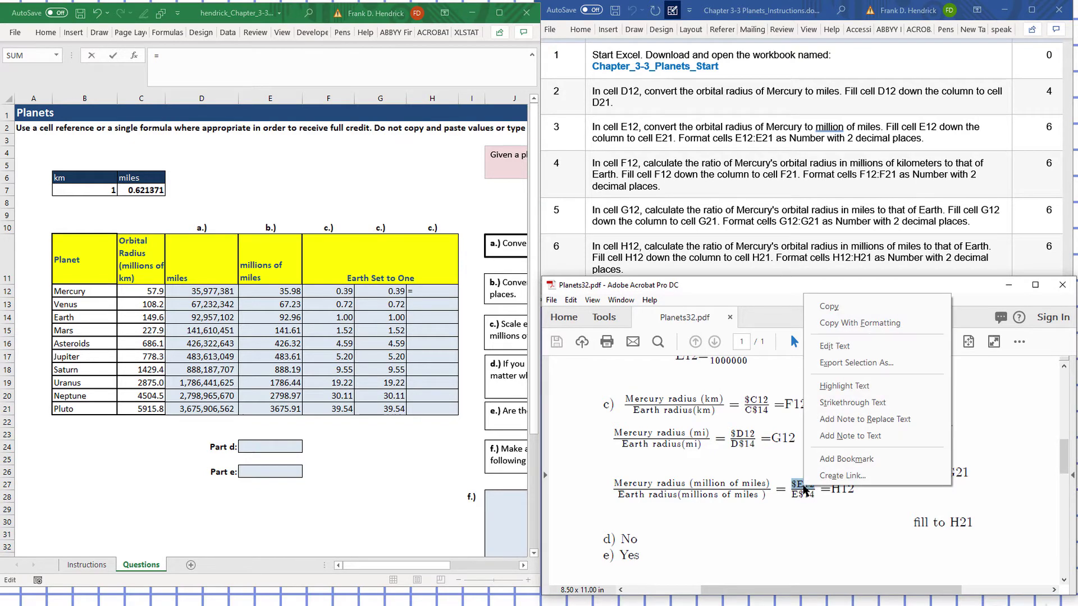
left_click(829, 306)
left_click(194, 58)
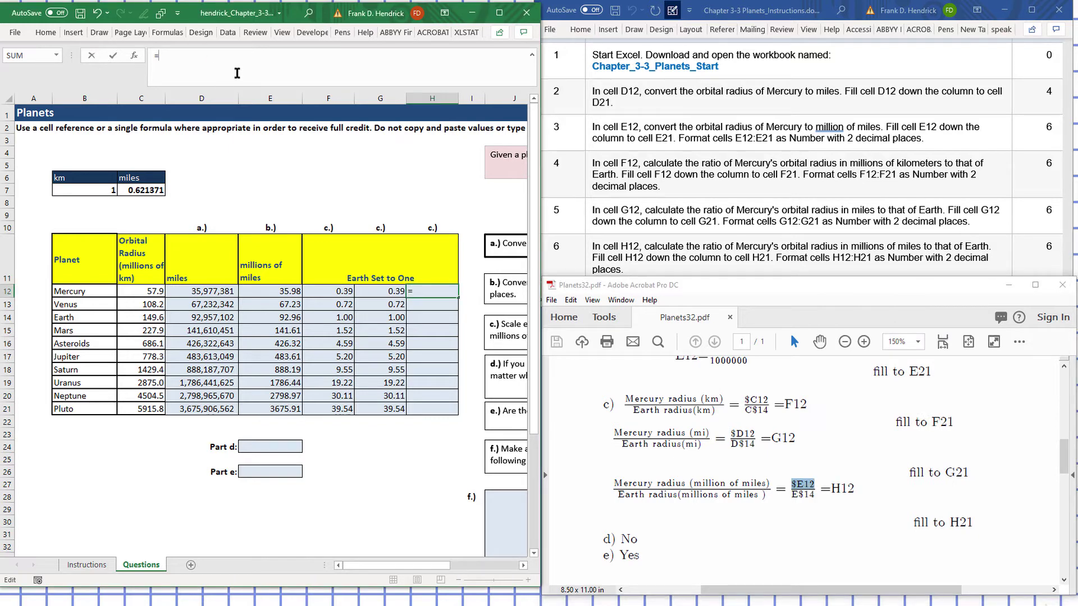
key("ctrl+v")
type("/")
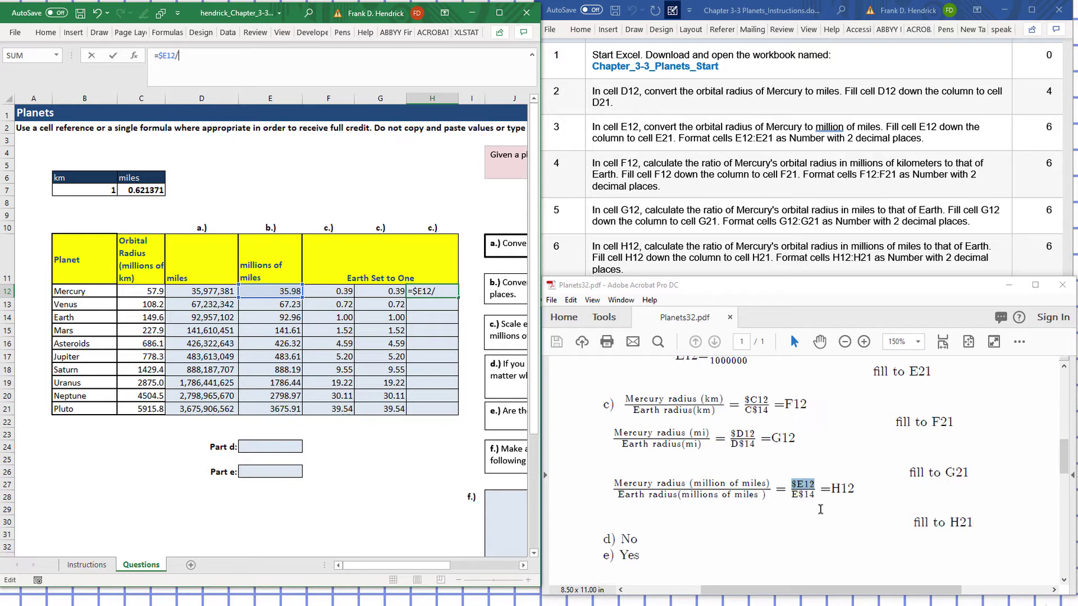
Complete H12 as =$E12/E$14, showing Mercury's ratio of 0.38703209
left_click_drag(820, 497, 801, 499)
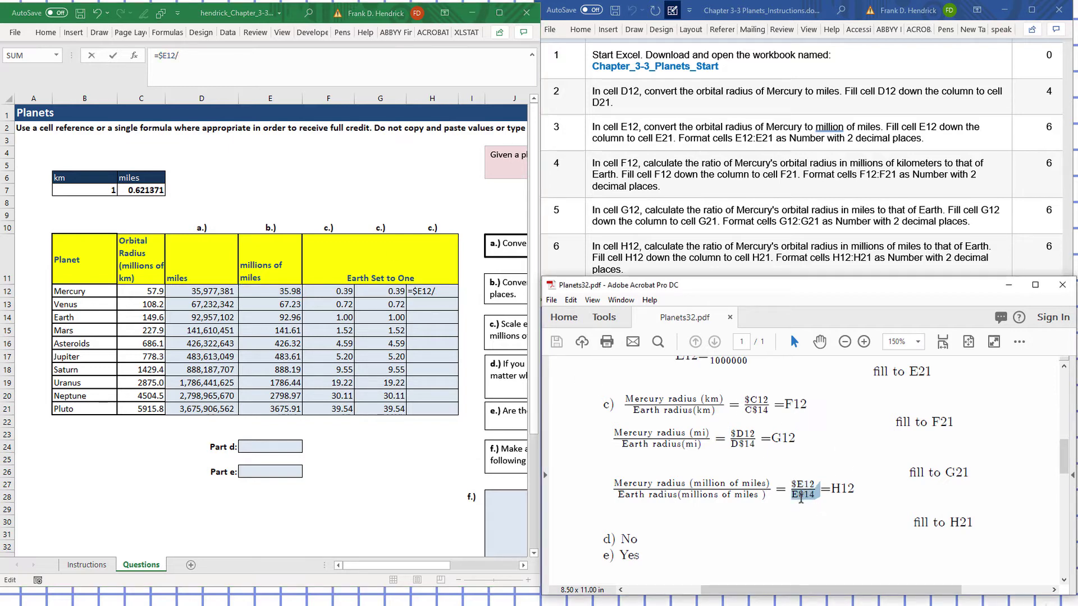
right_click(801, 498)
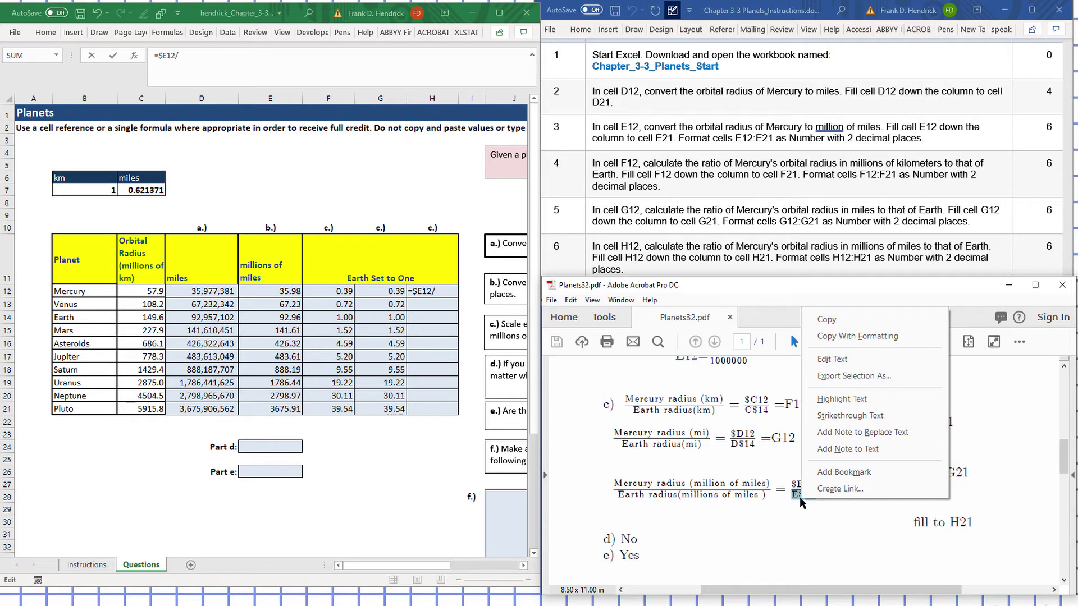
left_click(828, 320)
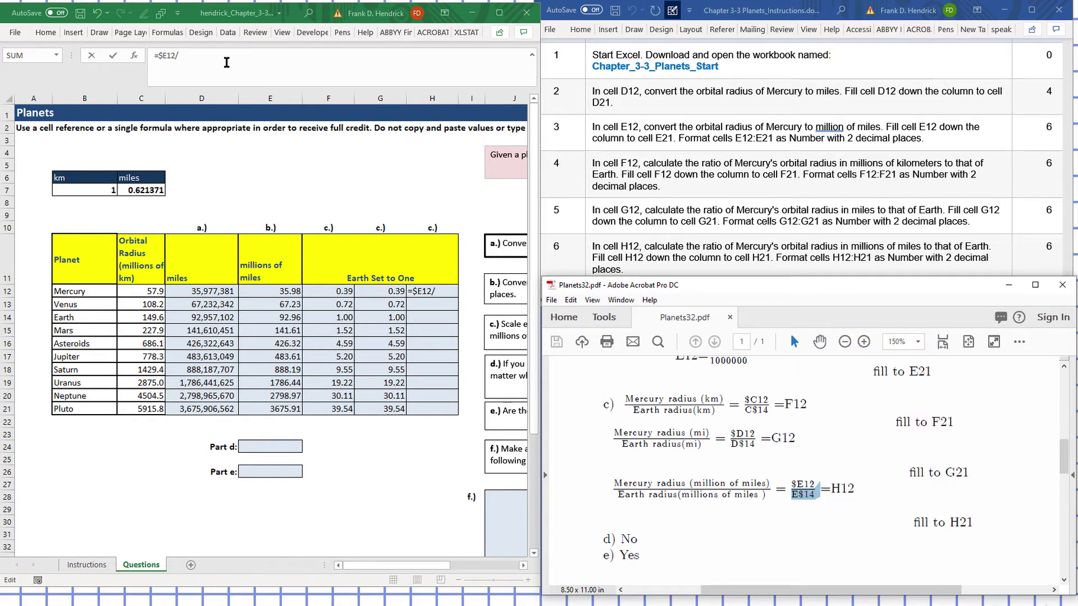
left_click(226, 62)
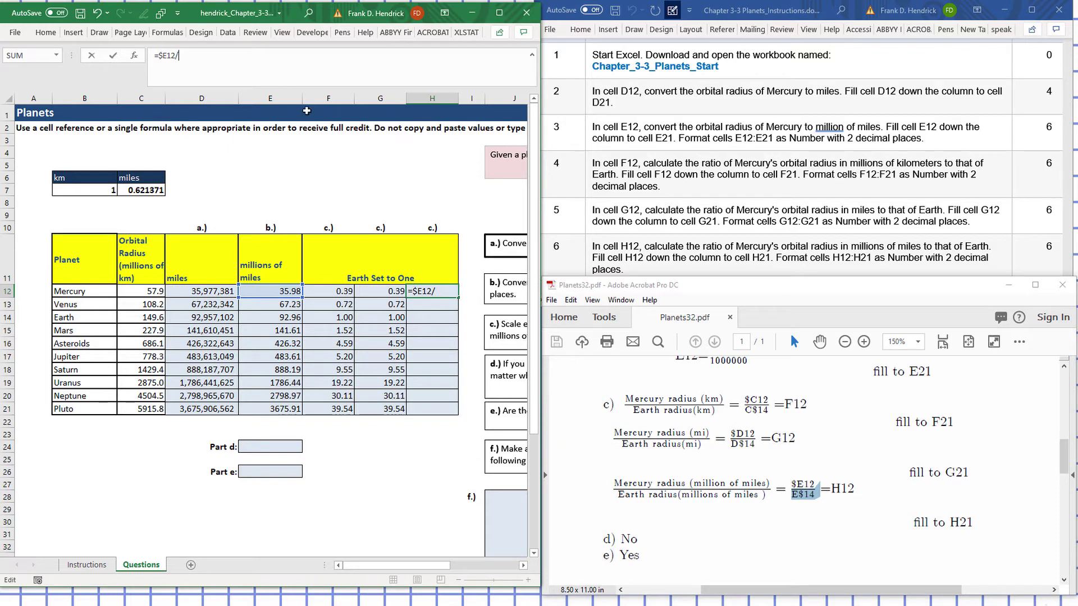
key("ctrl+v")
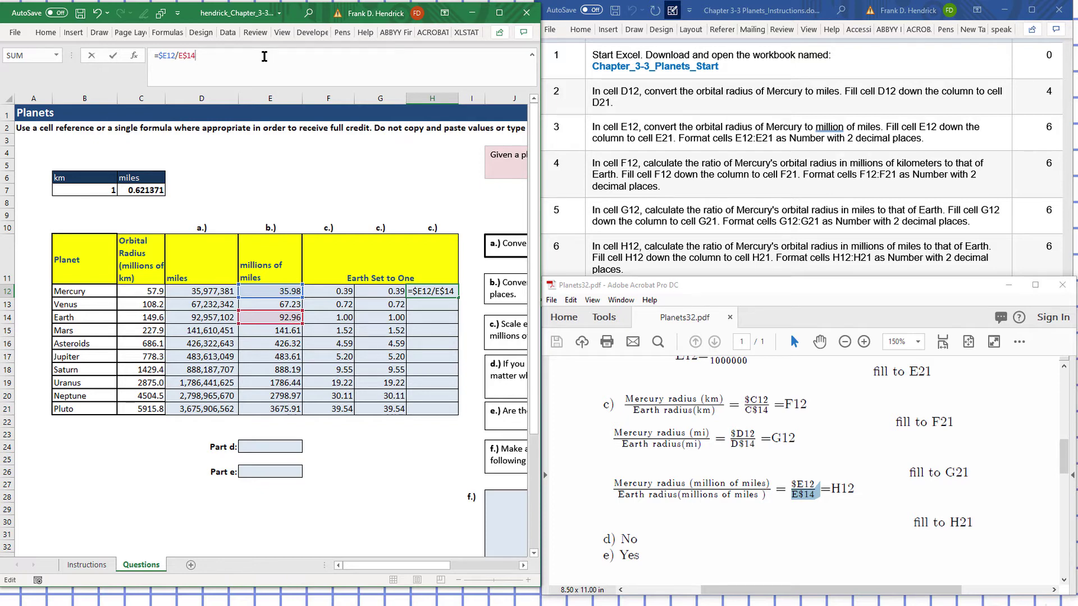
key("Return")
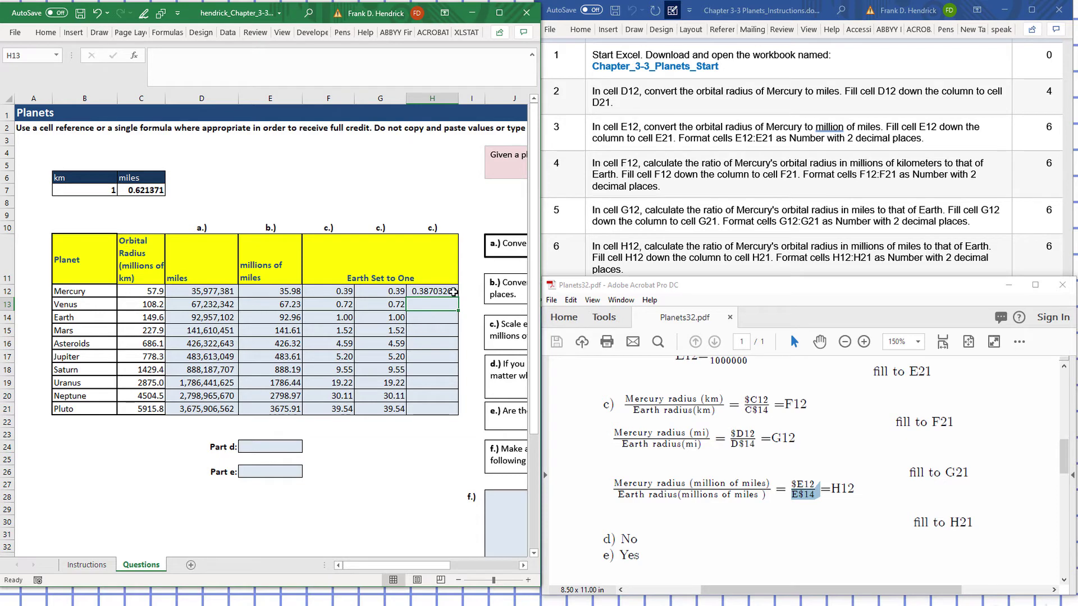
Format H12 as a 2-decimal Number and fill H12:H21, showing 0.39 to 39.54
left_click(434, 291)
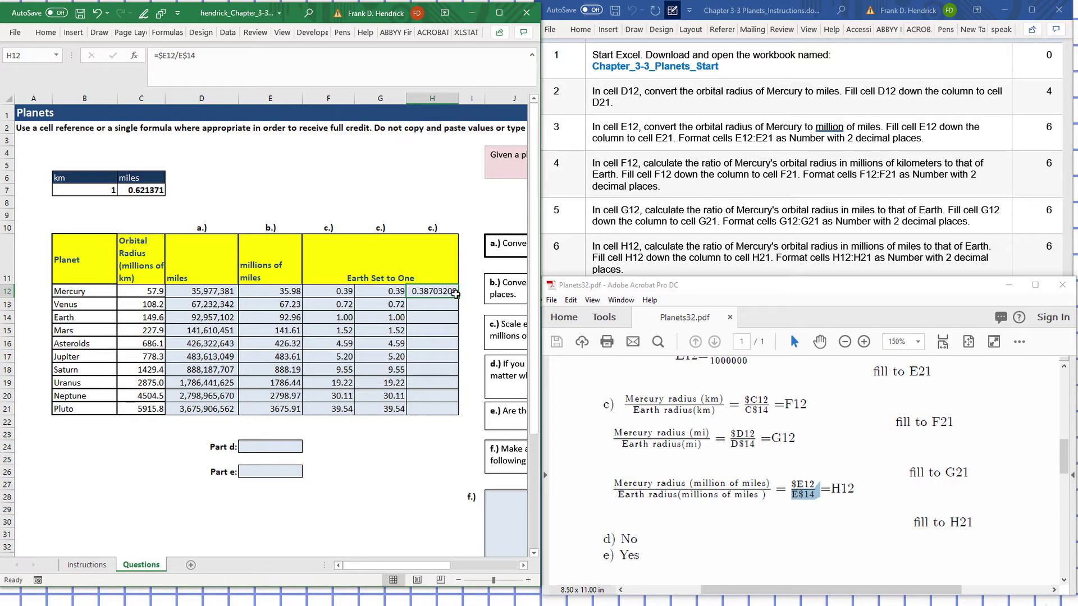
left_click_drag(458, 297, 441, 410)
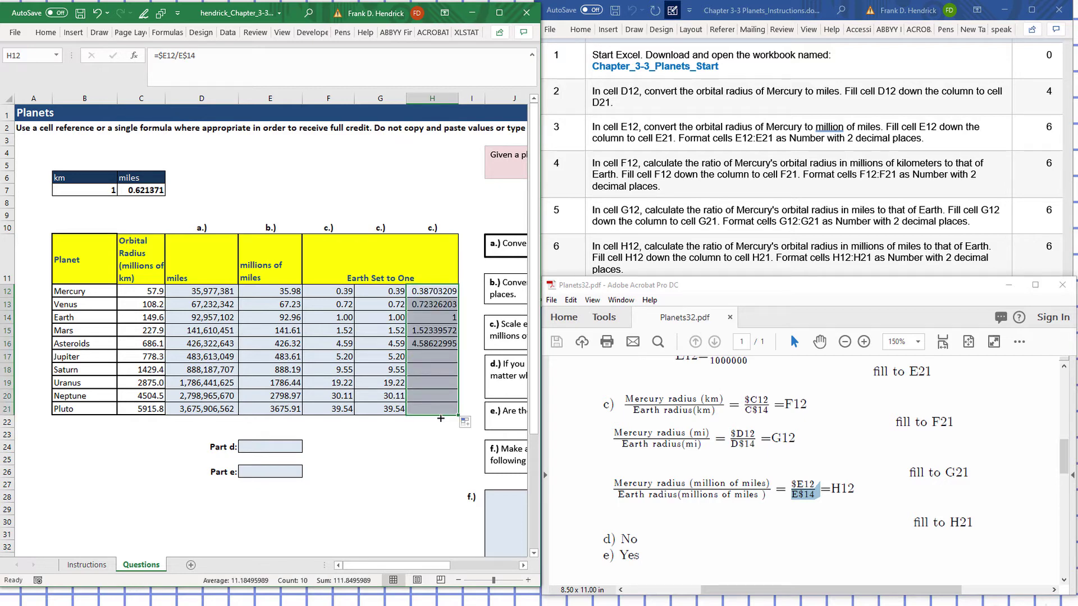
left_click(444, 293)
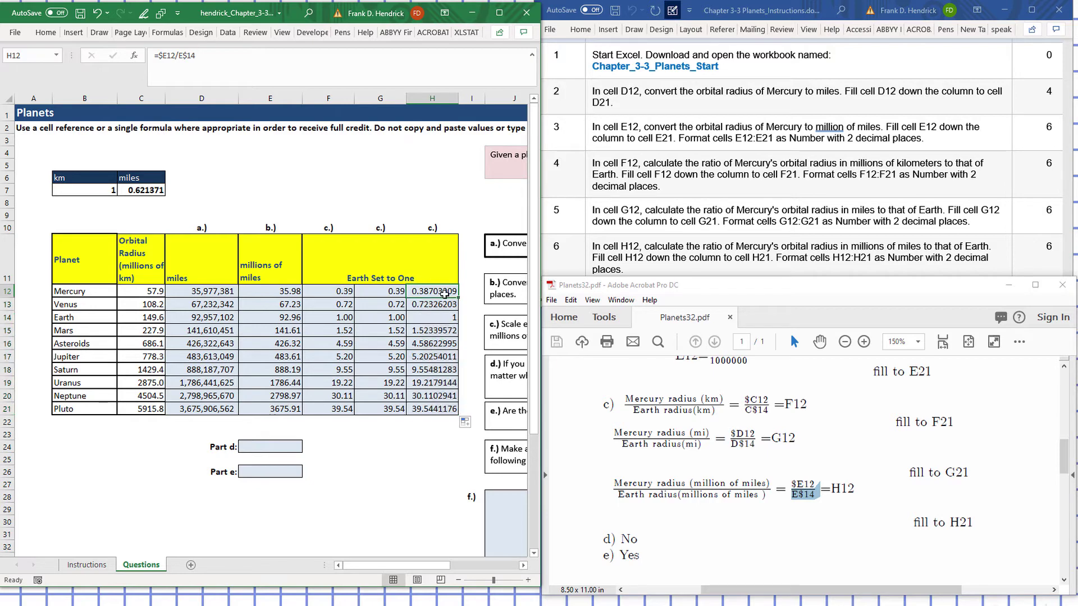
right_click(444, 293)
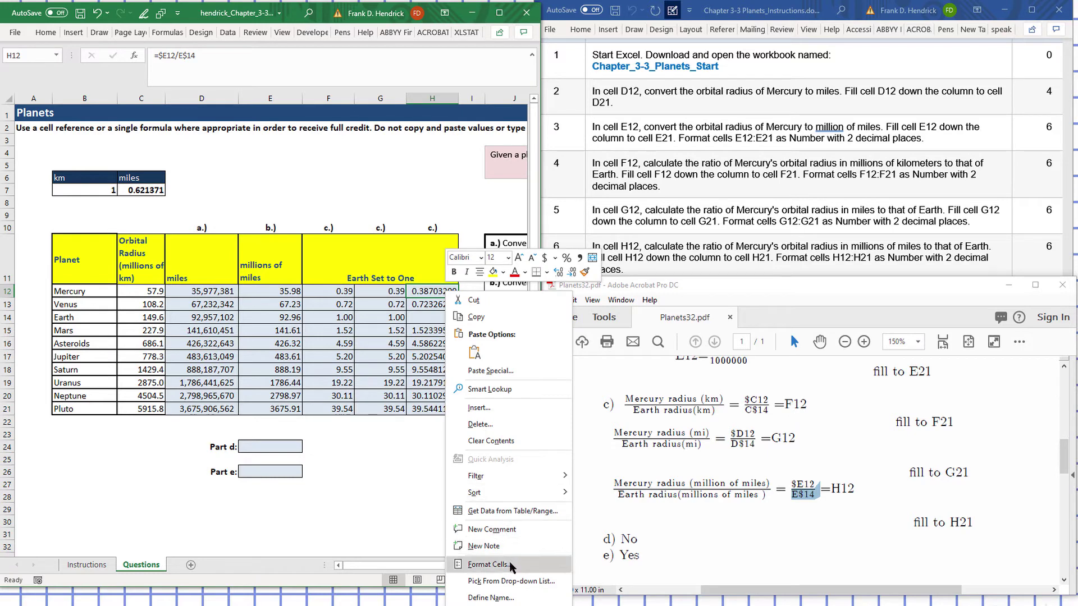
left_click(512, 563)
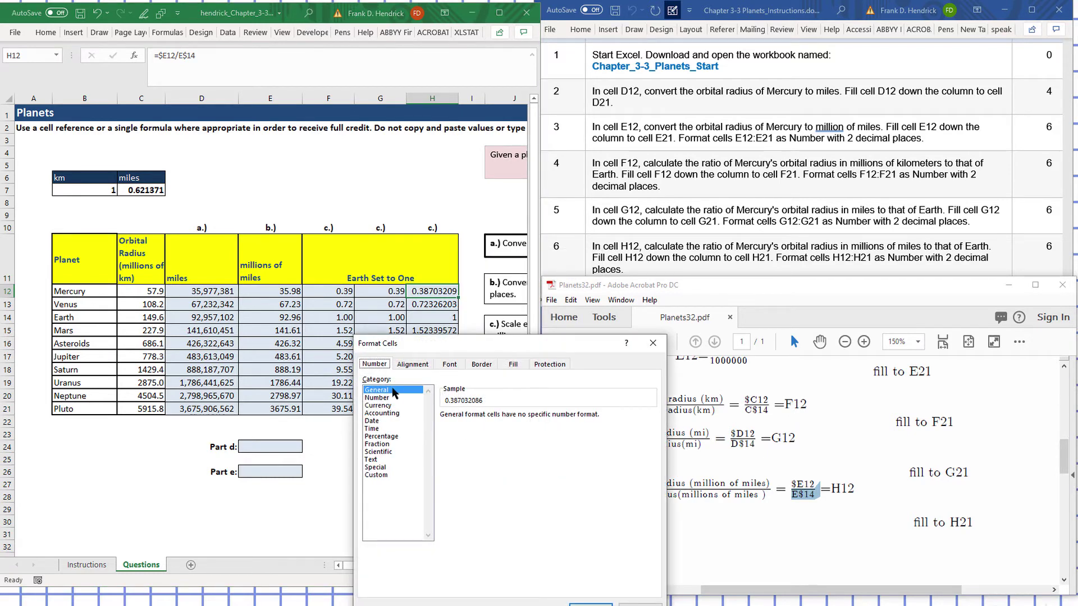
left_click(378, 398)
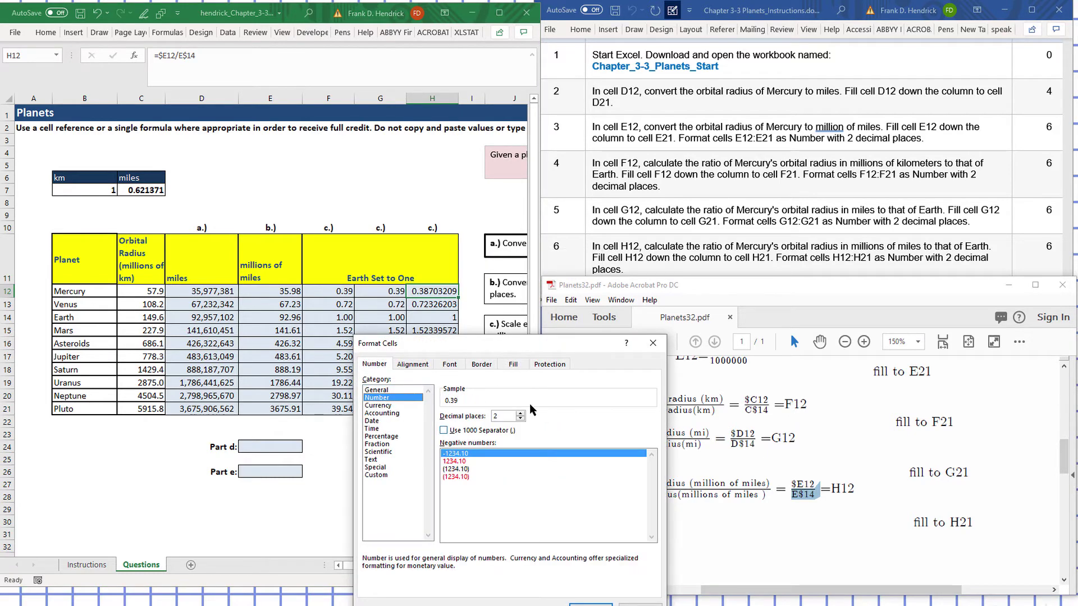
left_click(590, 603)
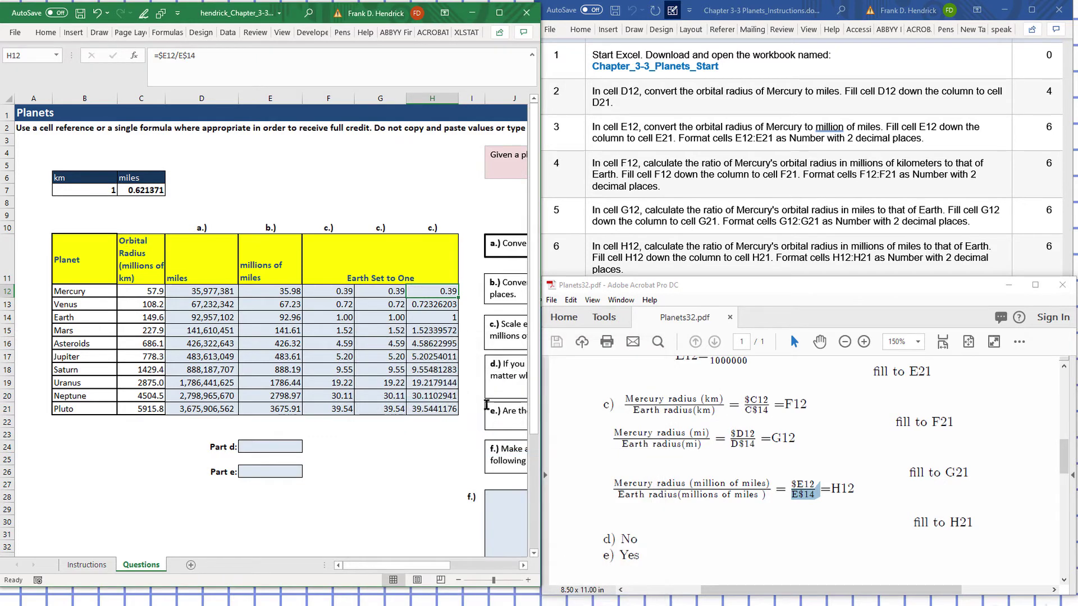
left_click_drag(460, 296, 463, 410)
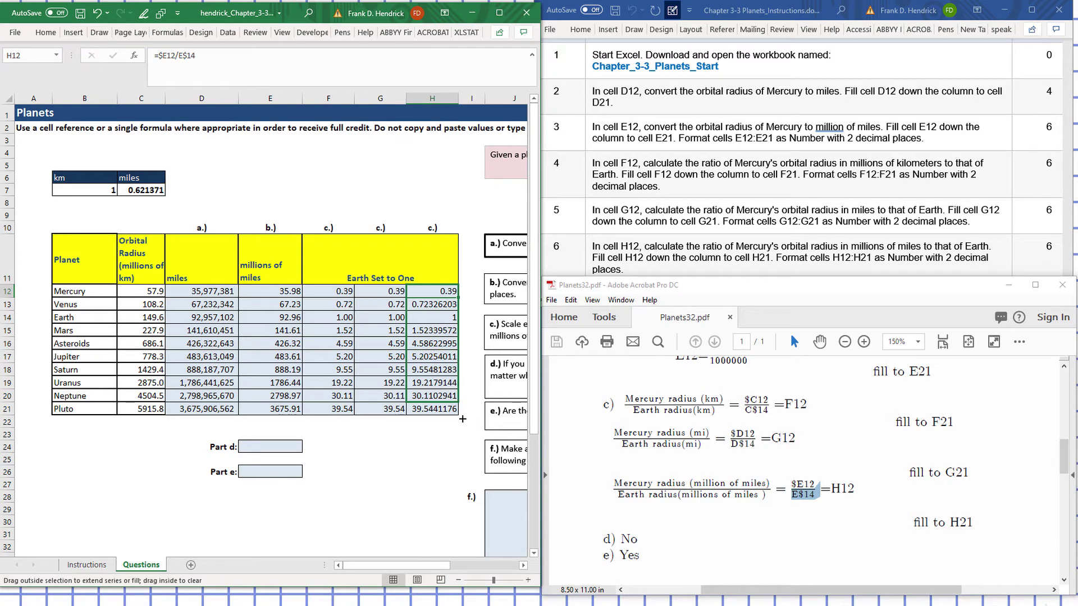
left_click_drag(462, 410, 462, 419)
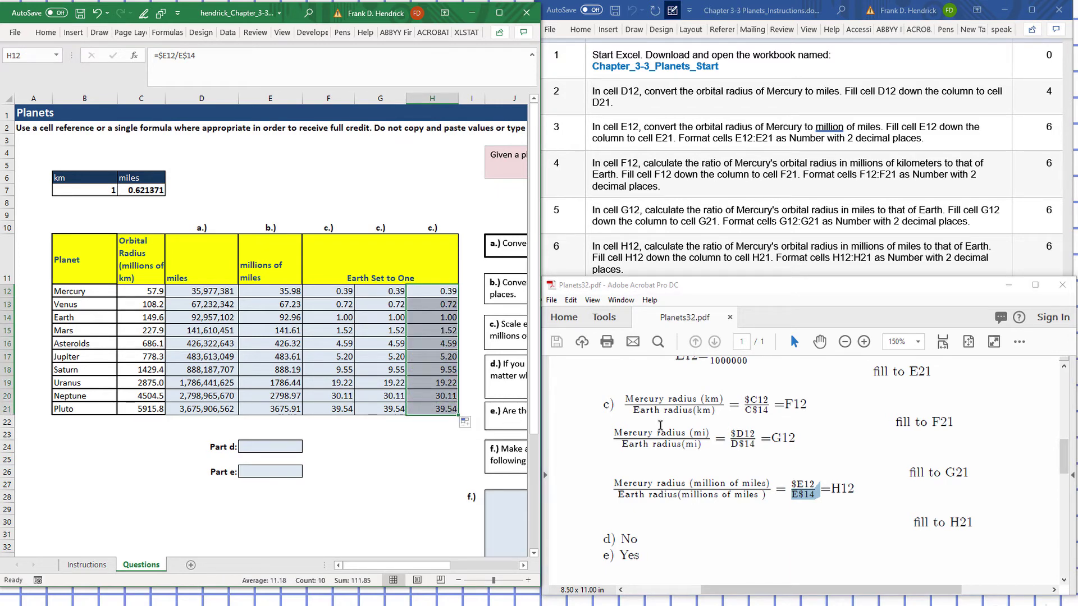
scroll(660, 425, "down", 1)
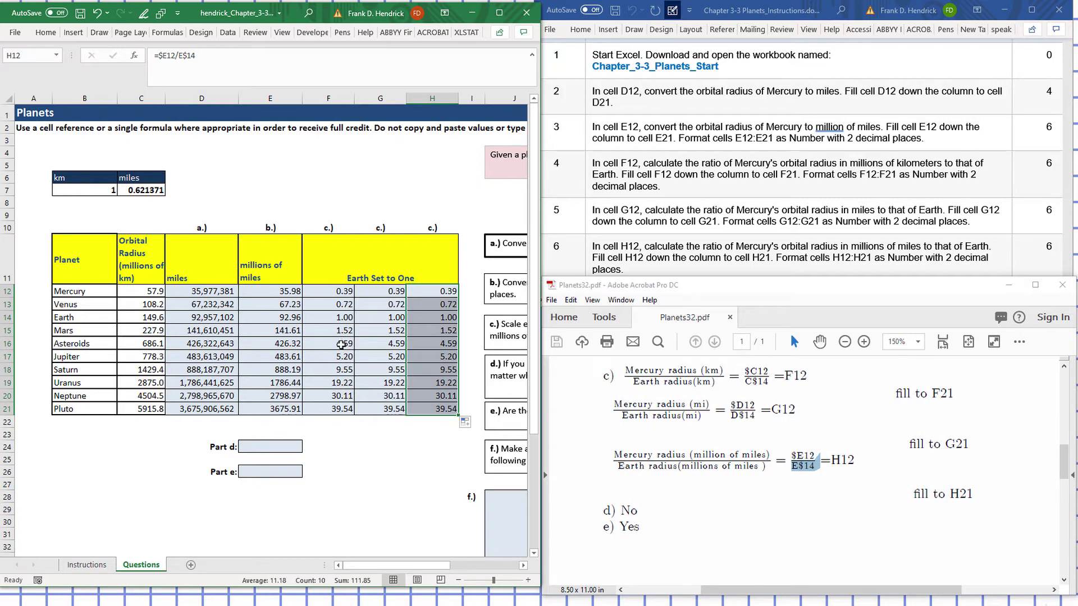
Enter No as the Part d answer in E24 and Yes as the Part e answer in E26
scroll(344, 351, "down", 1)
scroll(360, 371, "down", 1)
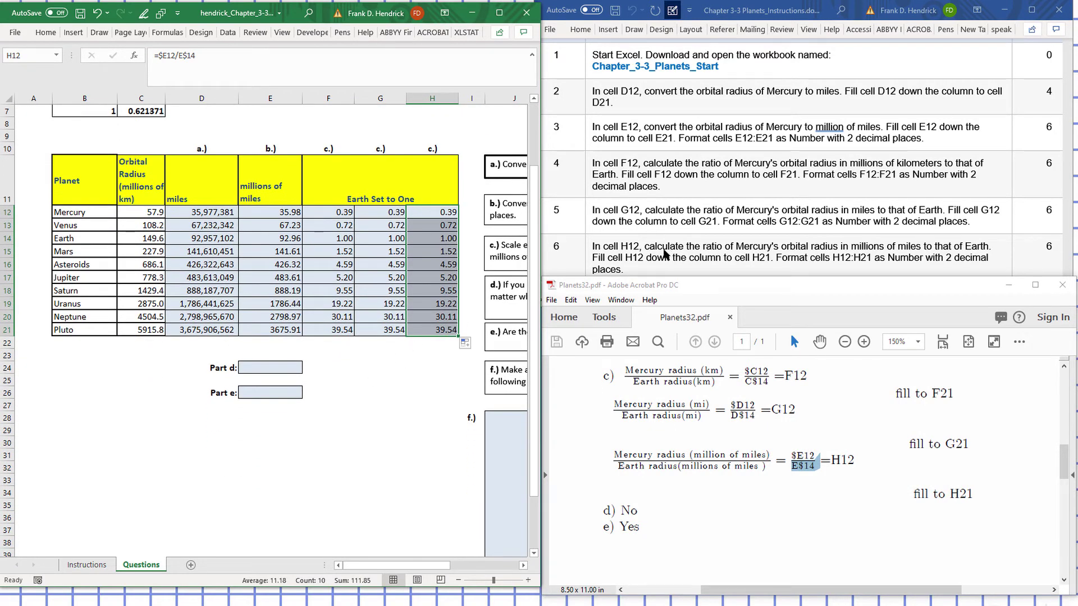
scroll(664, 254, "down", 2)
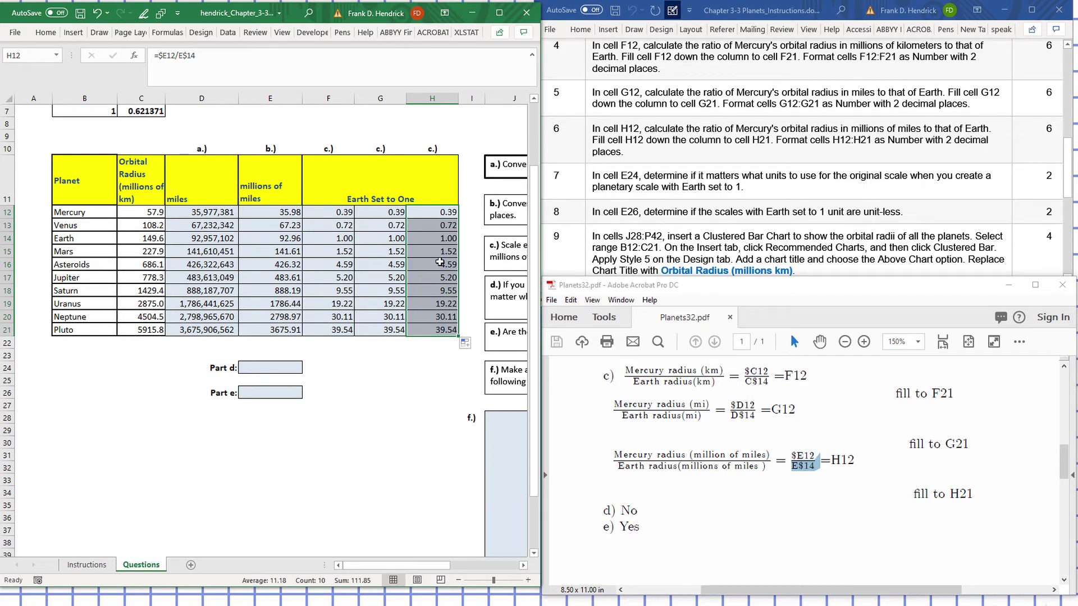
left_click(274, 393)
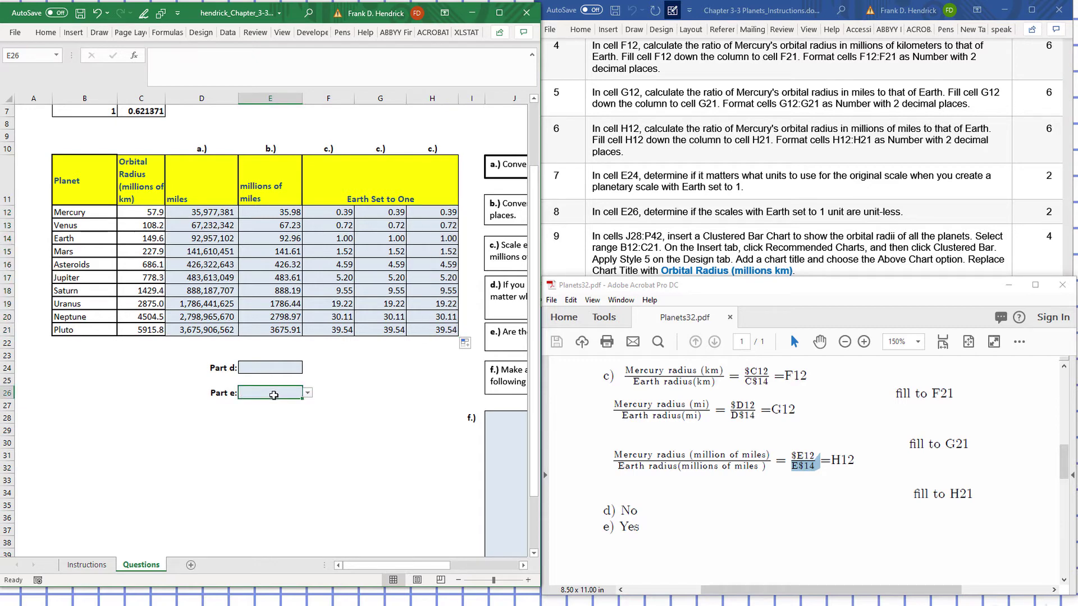
left_click(263, 370)
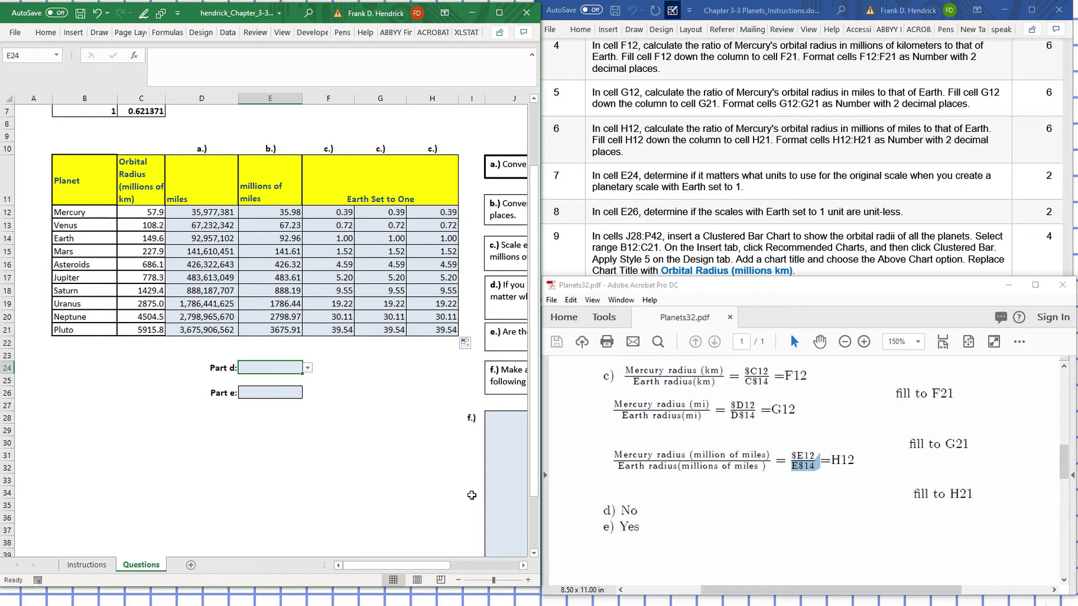
type("N")
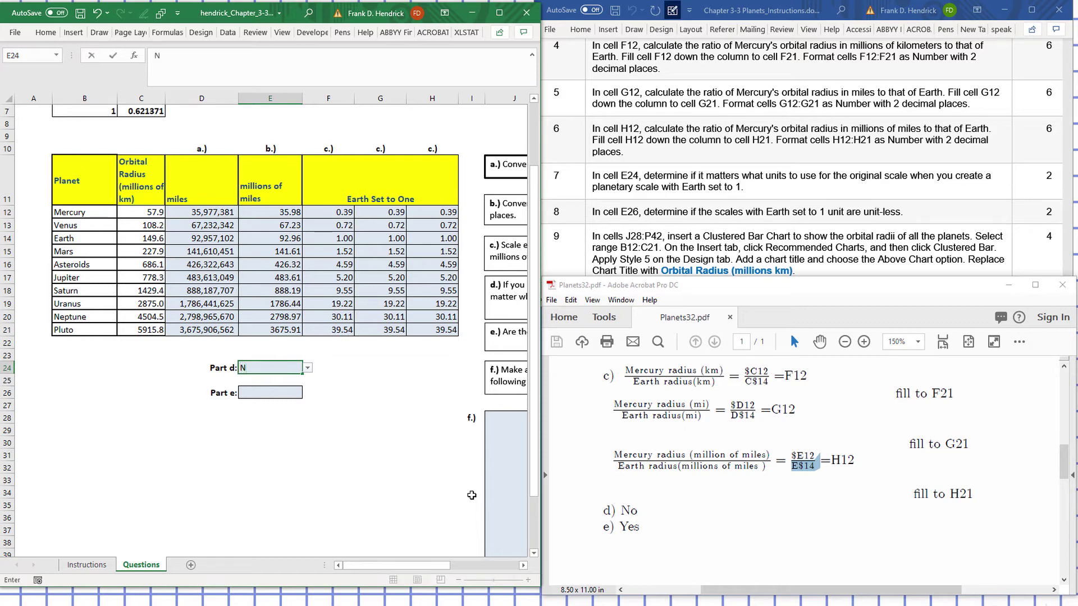
type("o")
left_click(263, 394)
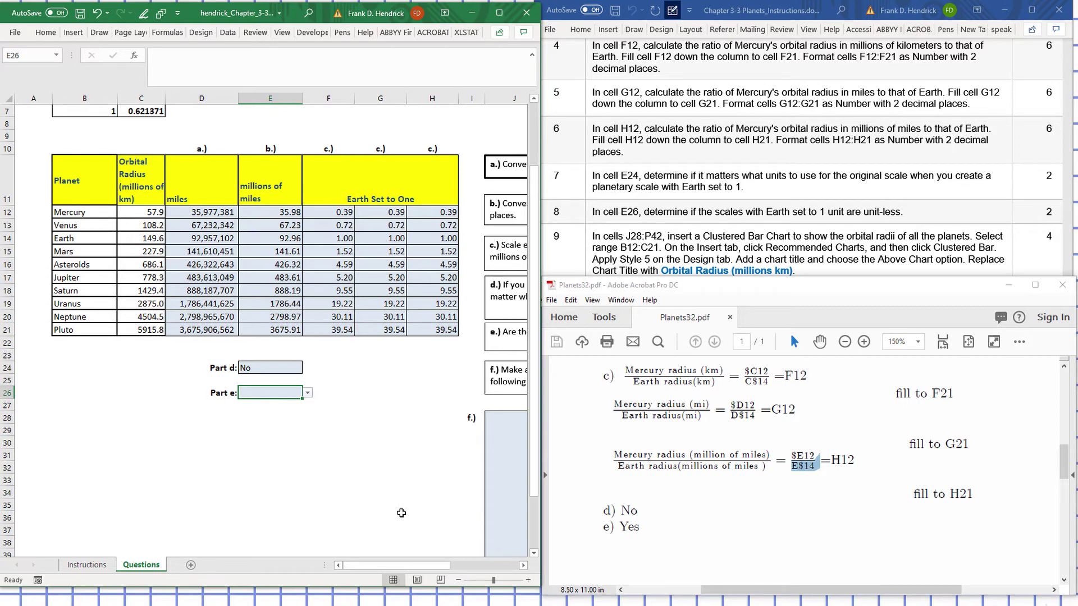
type("Y")
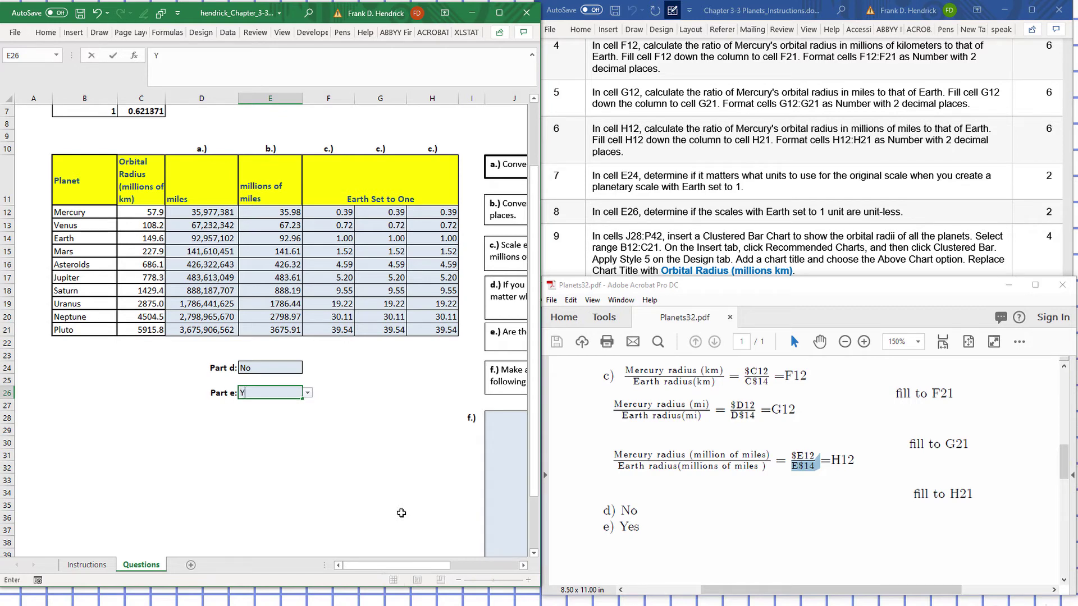
type("es")
left_click(114, 477)
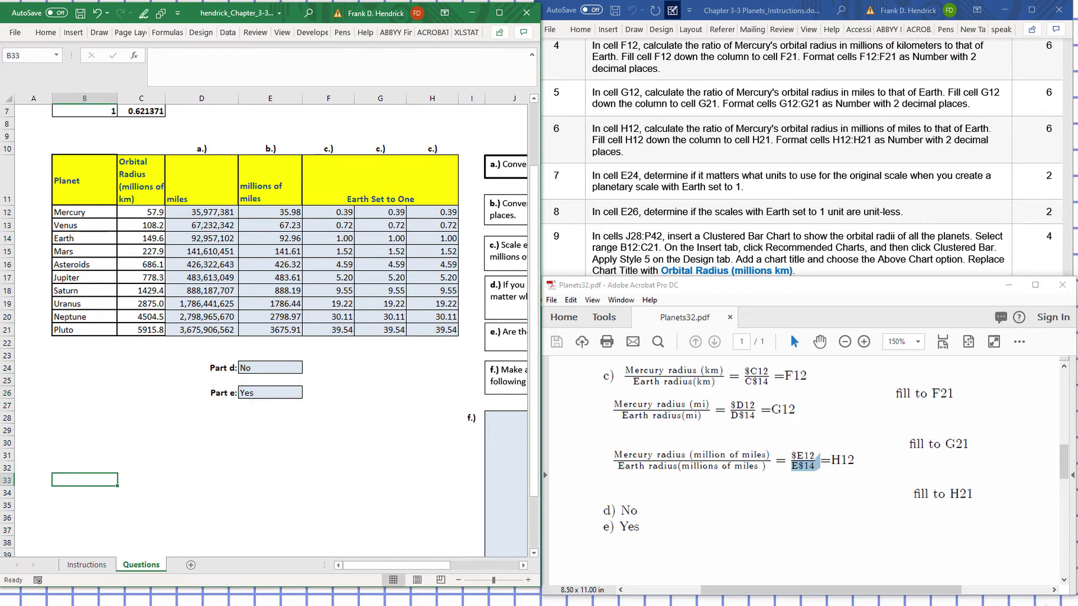
scroll(79, 479, "right", 5)
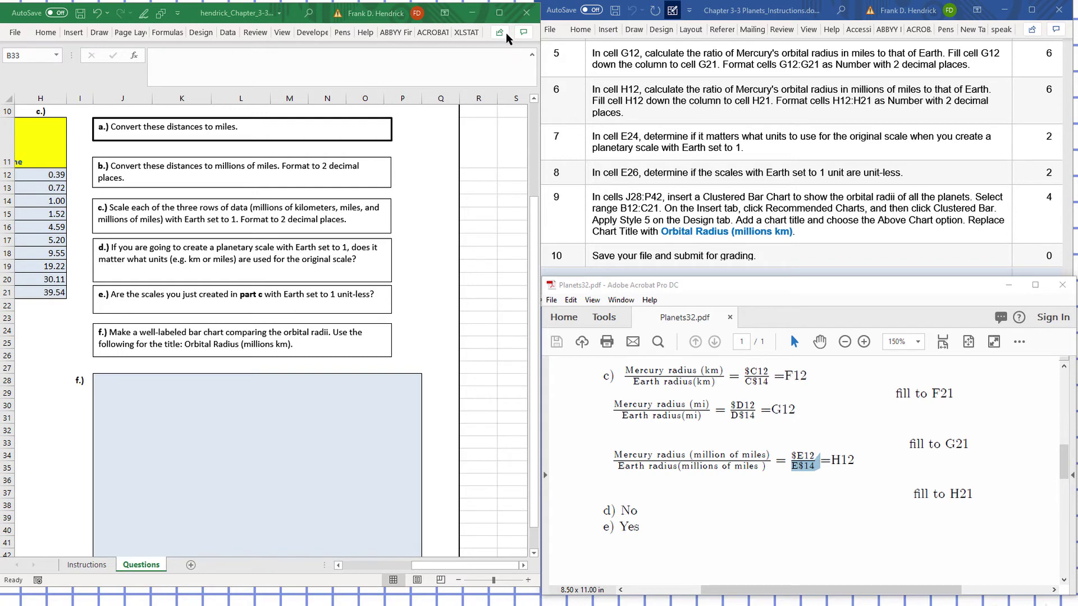
left_click(498, 12)
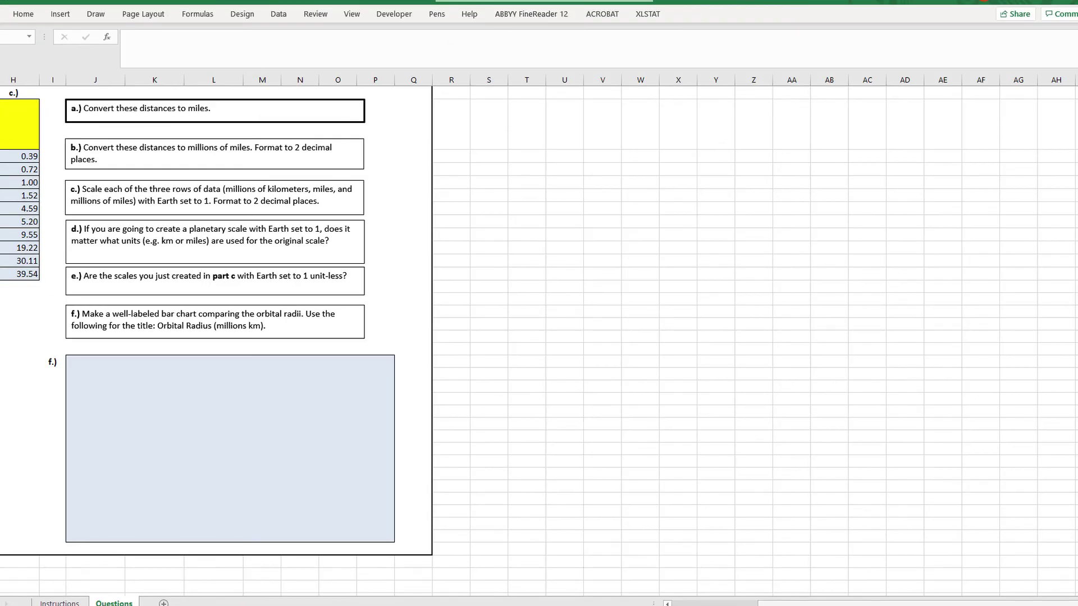
left_click_drag(799, 602, 697, 604)
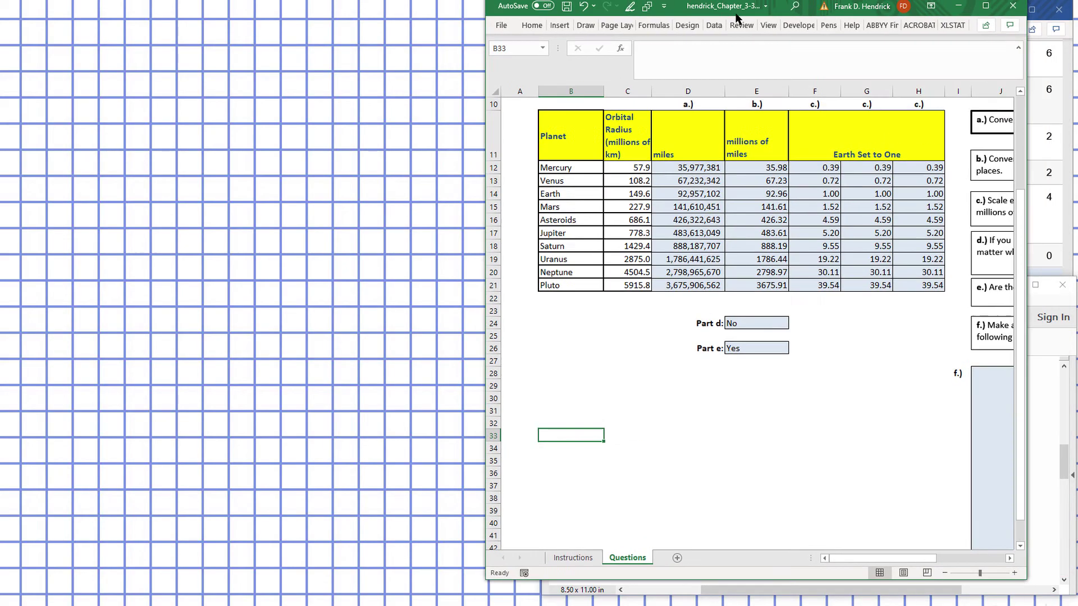
mouse_move(737, 19)
left_mouse_down()
mouse_move(285, 37)
mouse_move(278, 15)
left_mouse_up()
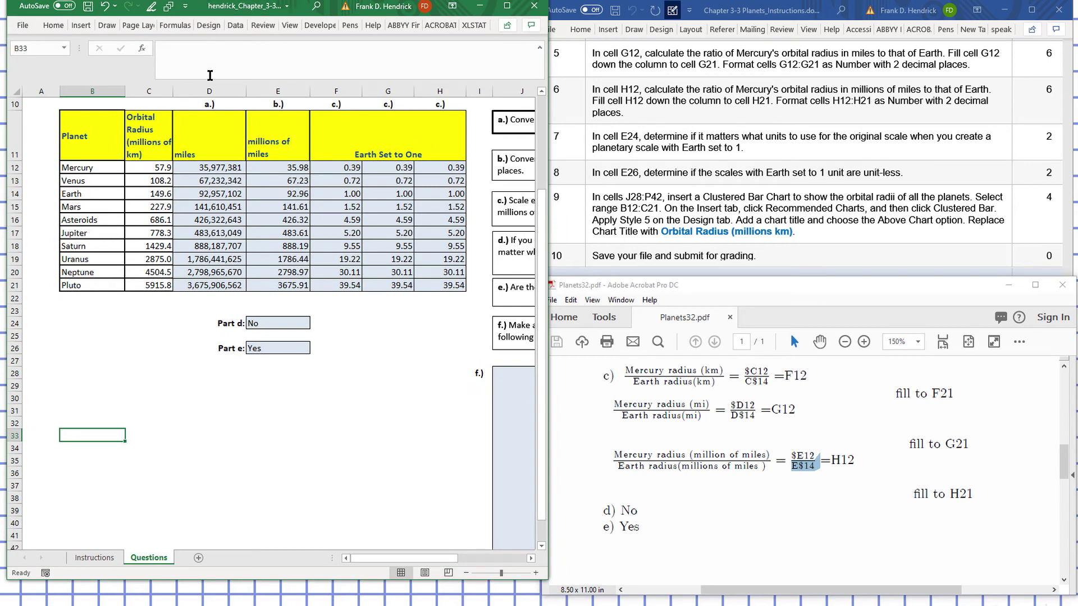
Select the planet names and orbital radii in B12:C21 and view the Recommended Charts
left_click(82, 168)
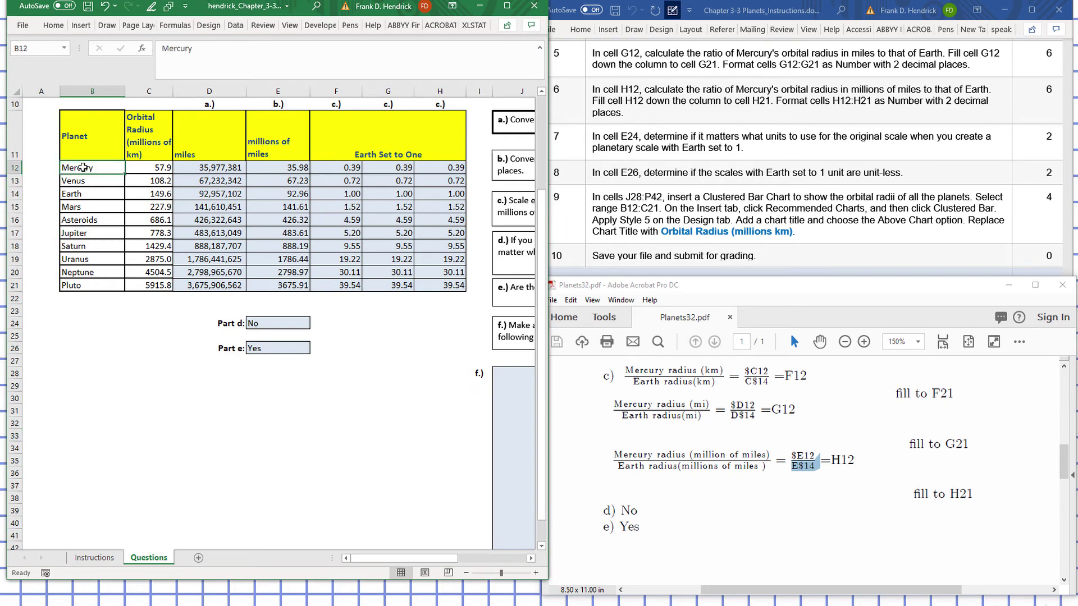
mouse_move(83, 167)
left_mouse_down()
mouse_move(285, 175)
mouse_move(150, 204)
left_mouse_up()
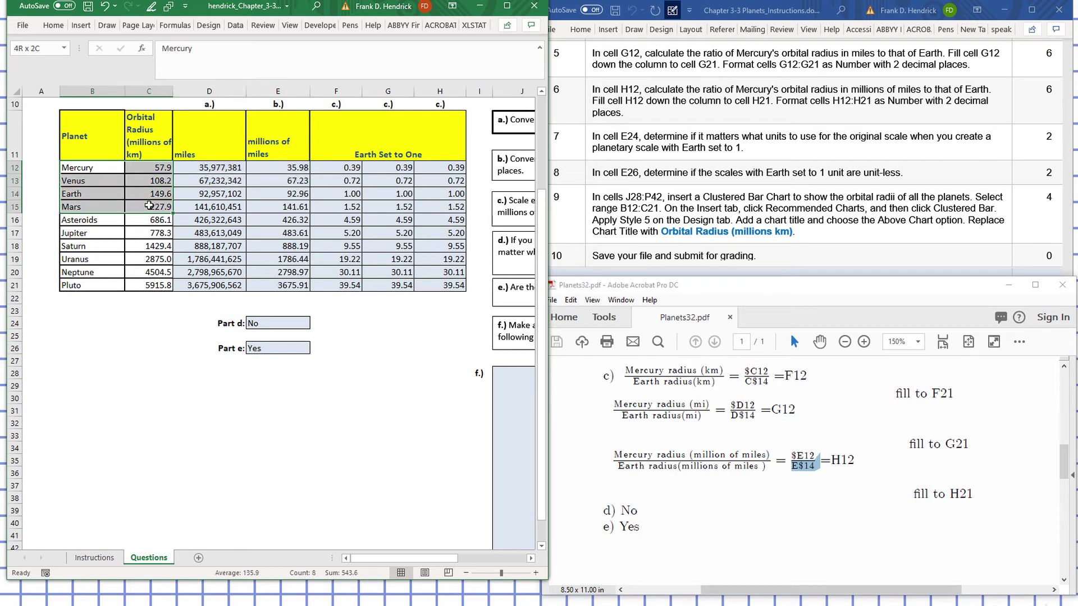
left_click_drag(150, 204, 152, 288)
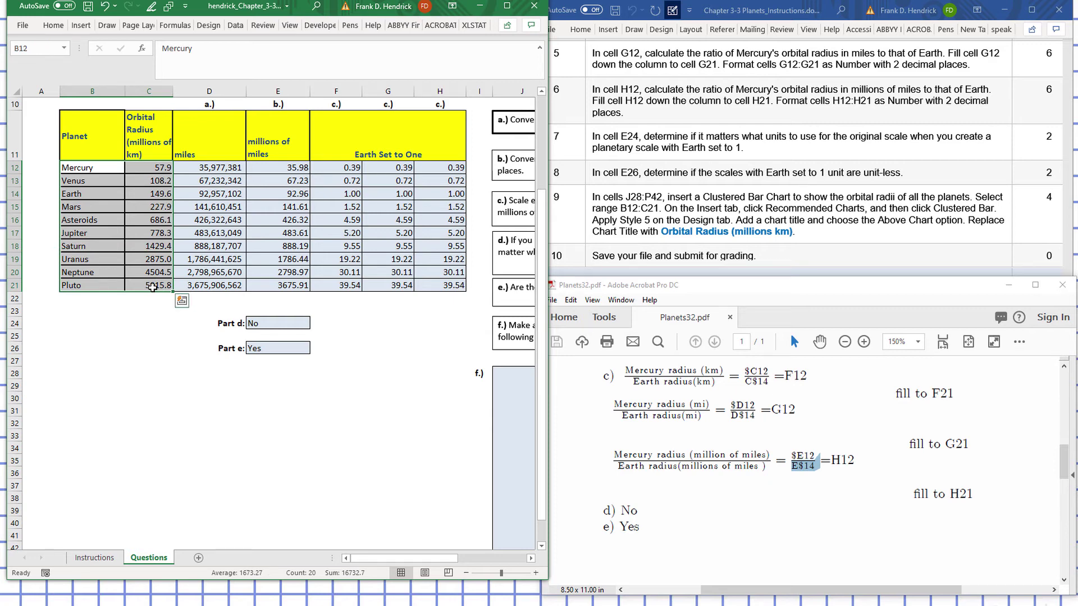
left_click(76, 31)
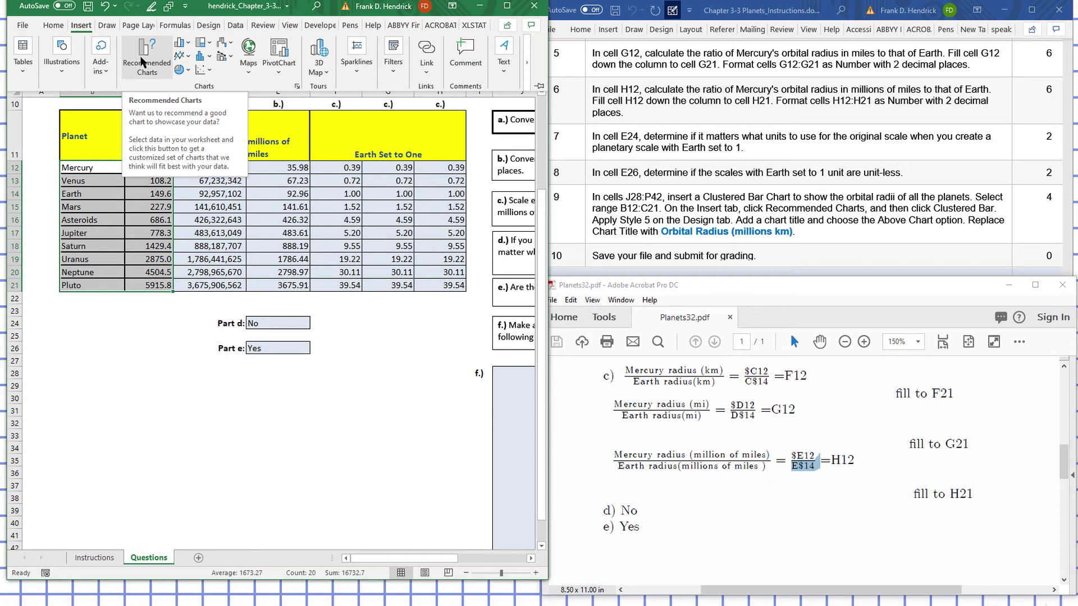
left_click(139, 56)
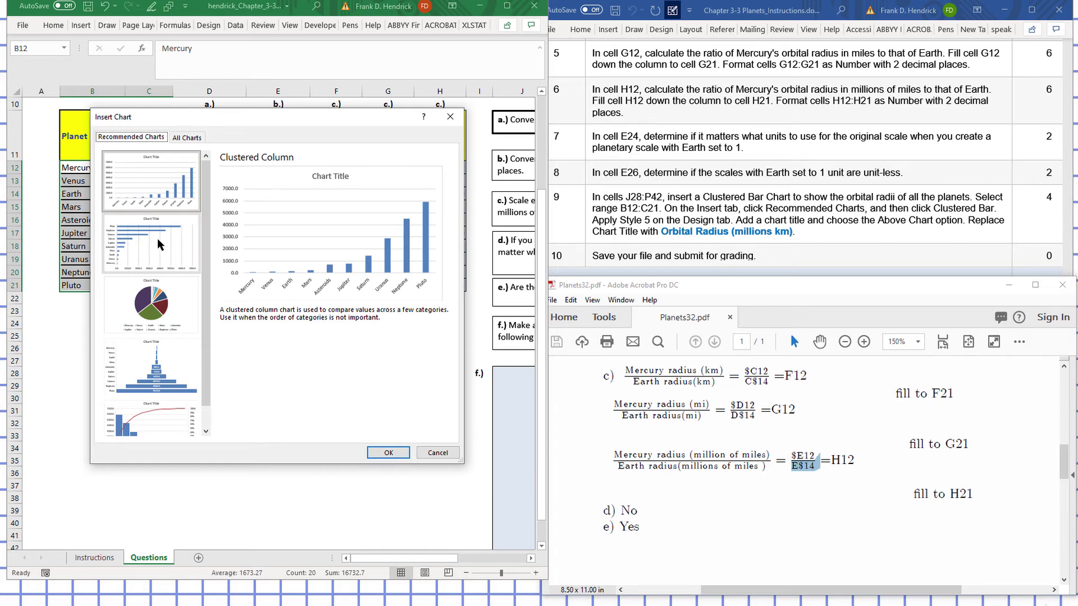
Insert the data as a clustered bar chart and apply chart Style 5
left_click(165, 254)
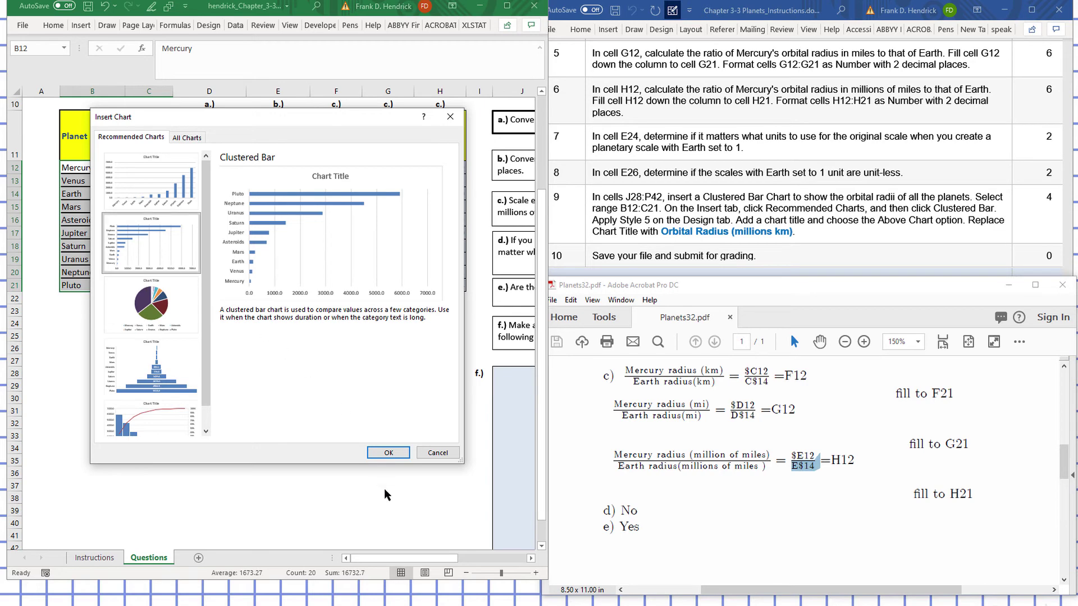
left_click(389, 453)
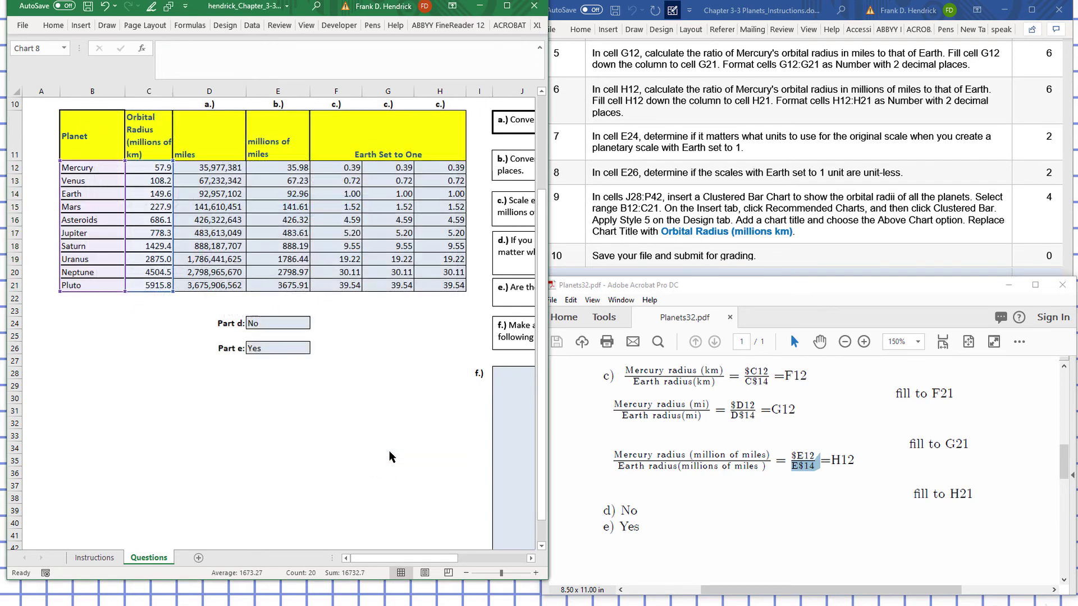
left_click(509, 8)
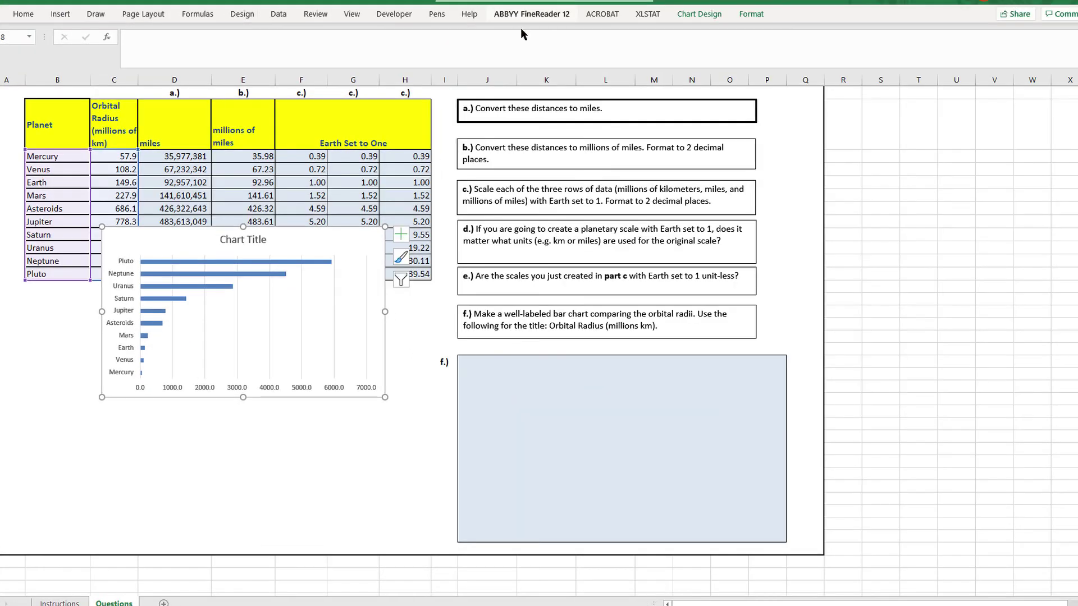
left_click(699, 14)
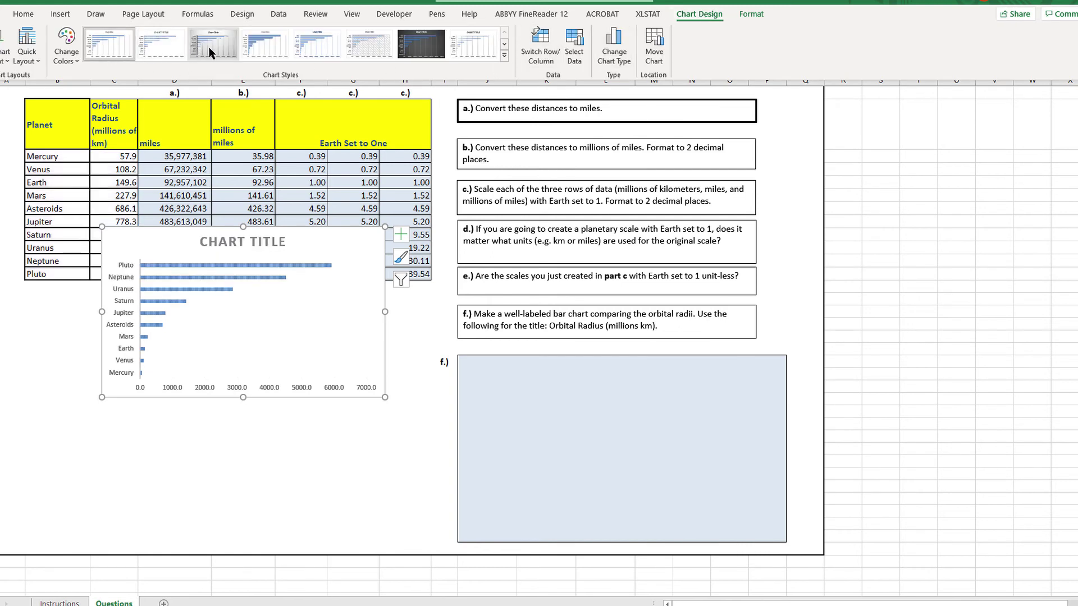
left_click(322, 38)
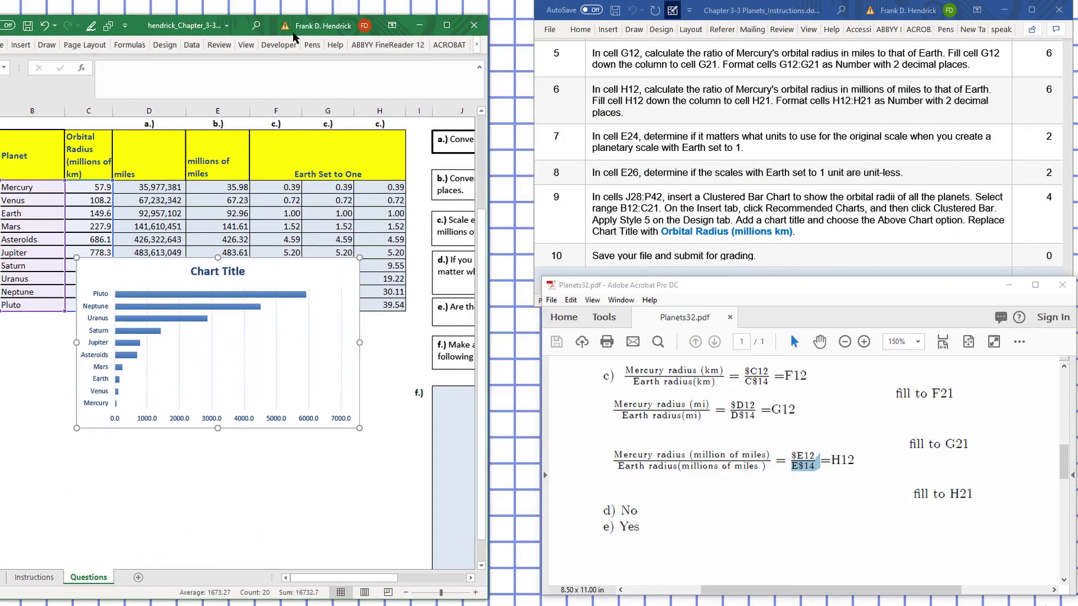
Retitle the chart 'Orbital Radius (millions km)', deleting the old Chart Title placeholder text
left_click_drag(326, 21, 338, 21)
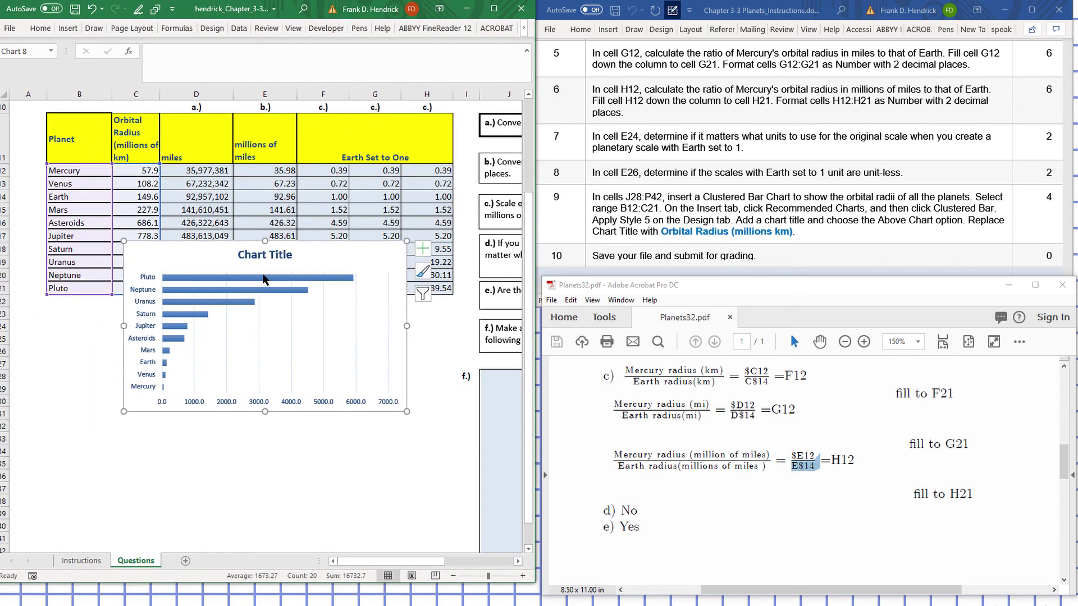
left_click(263, 255)
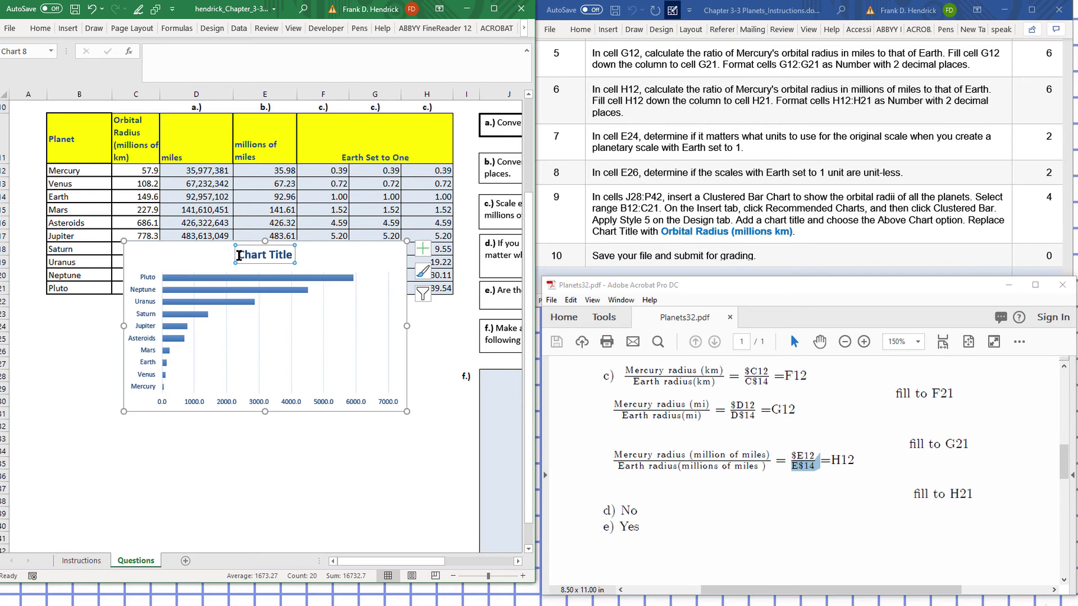
left_click(239, 256)
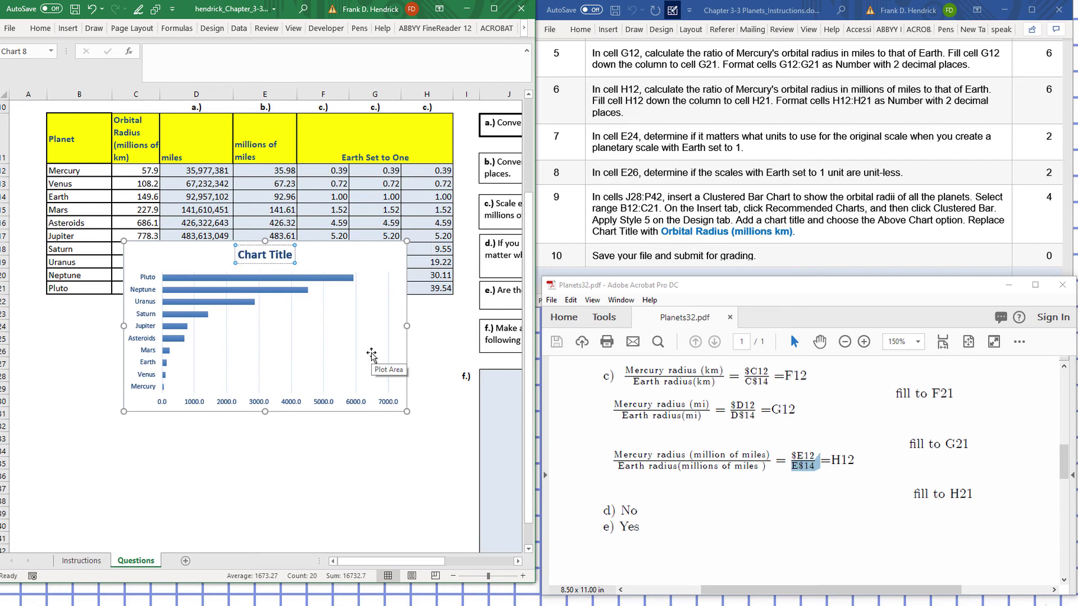
type("Or")
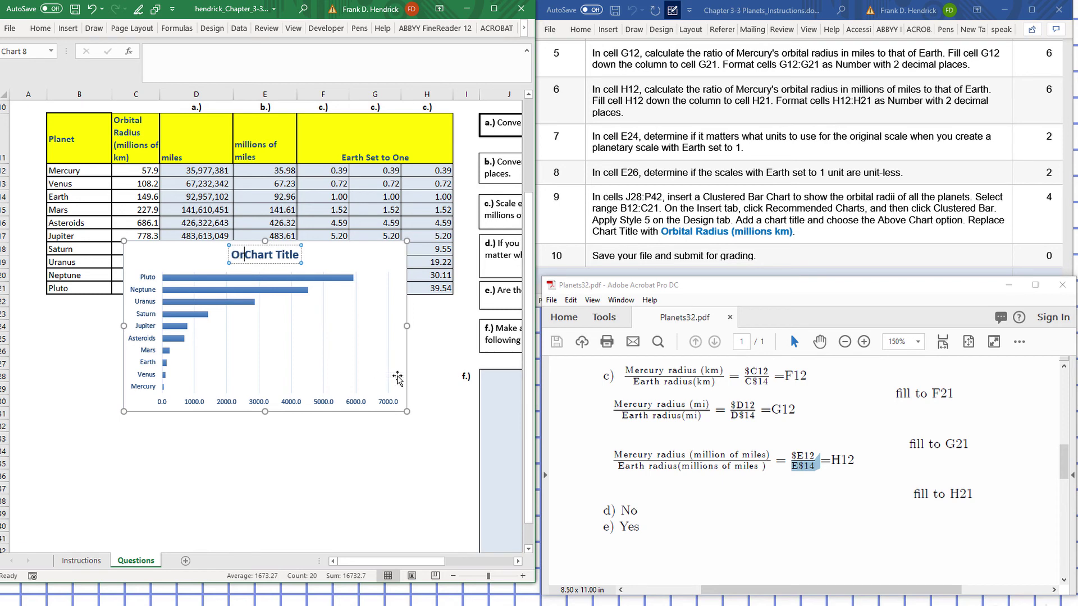
type("bita")
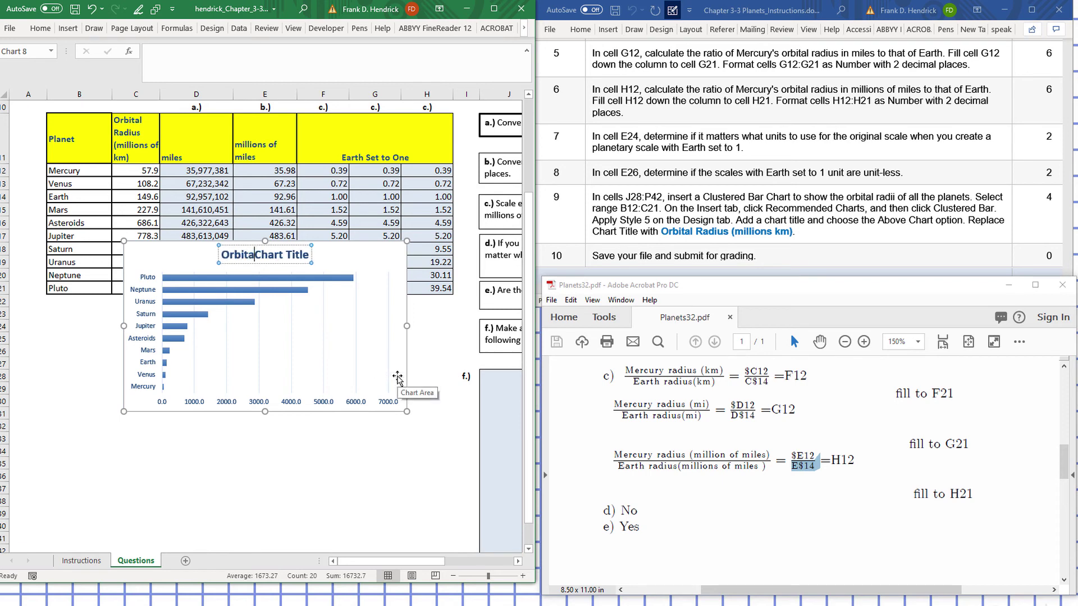
type("l Ra")
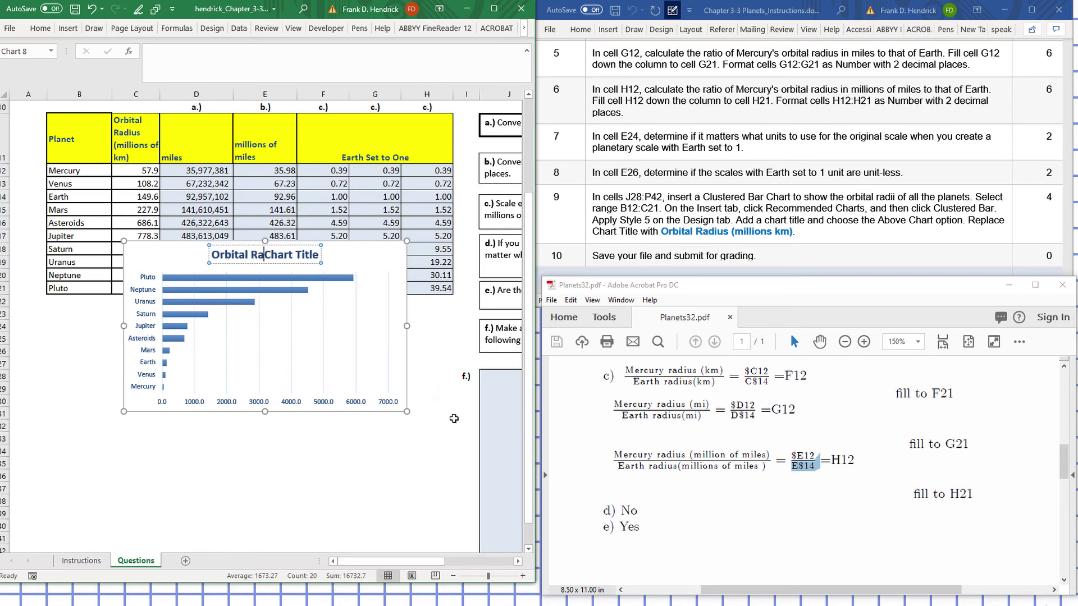
type("dius")
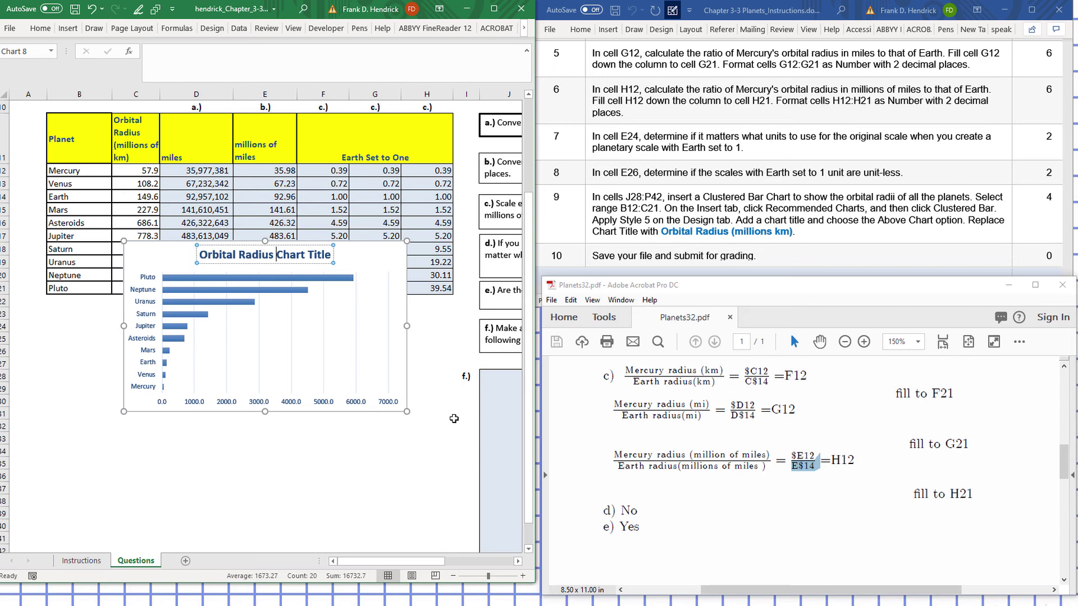
type(" (m")
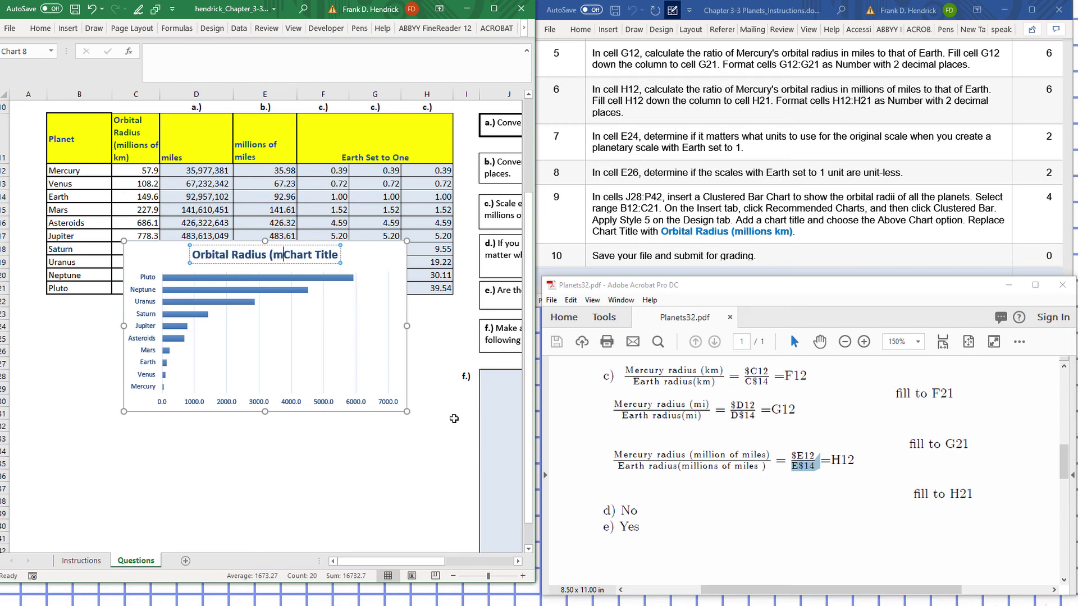
type("illions")
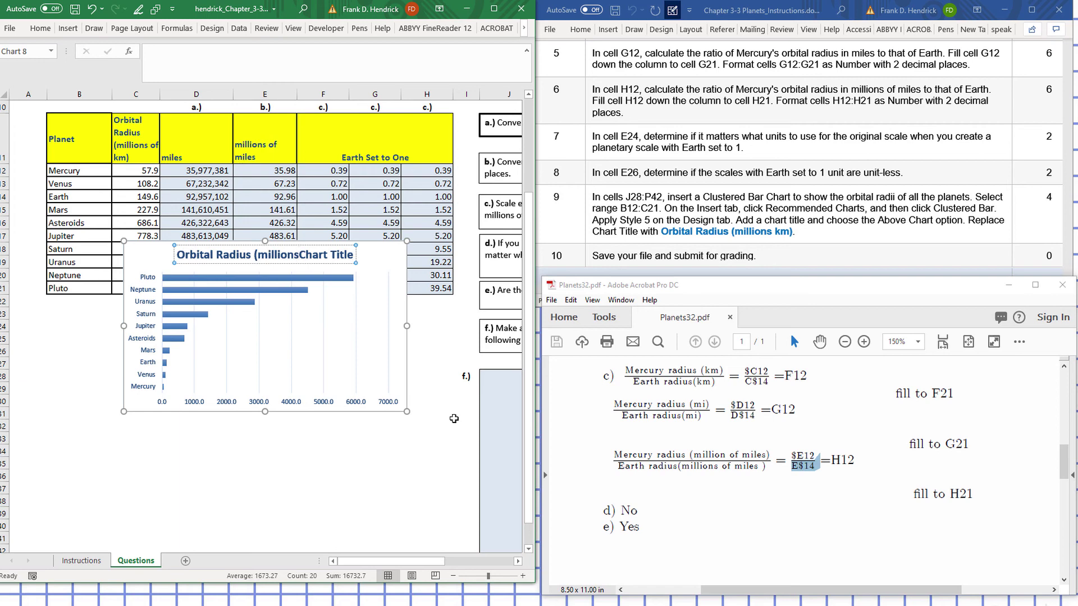
type(" k")
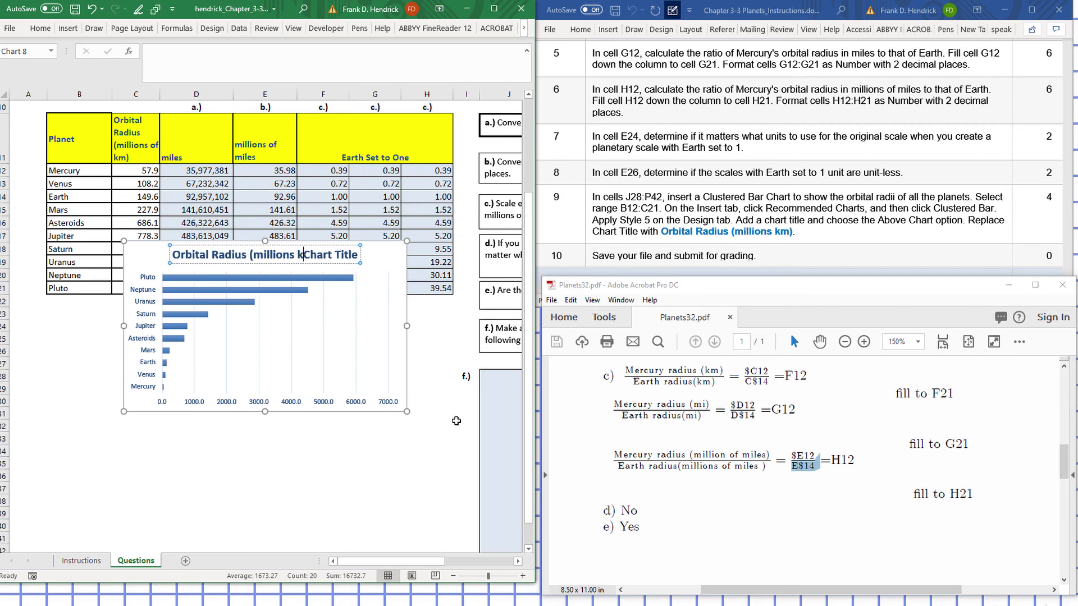
type("m)")
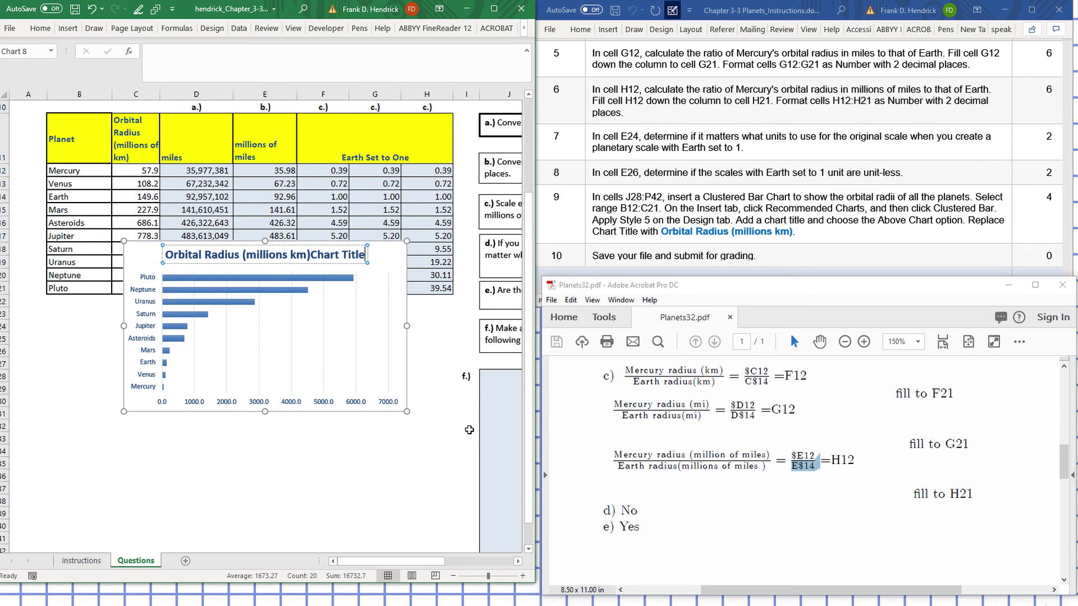
key("BackSpace")
key("BackSpace")
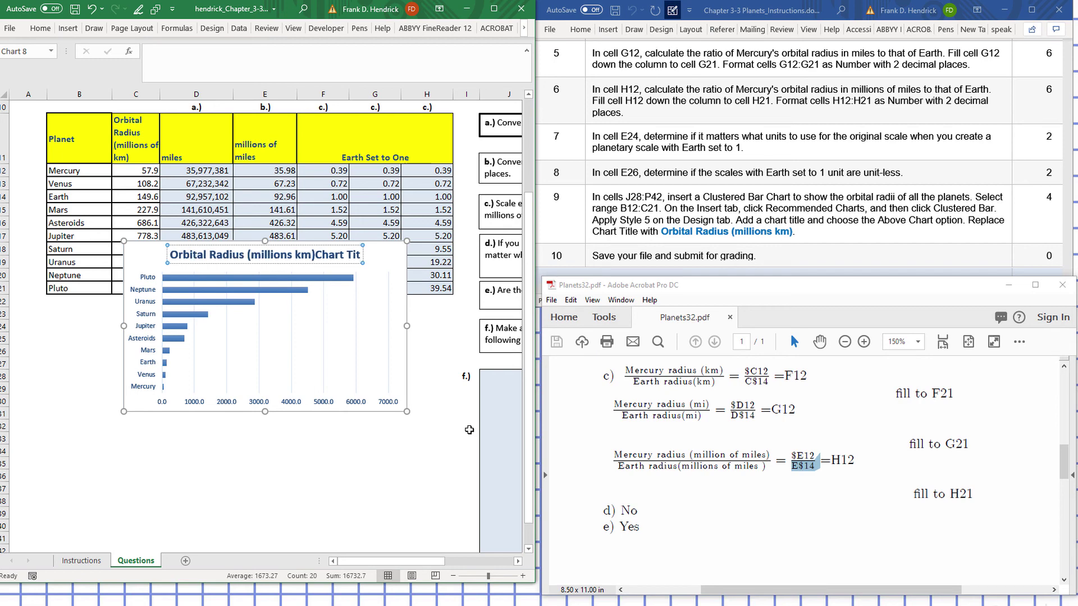
key("BackSpace")
key("BackSpace")
key("BackSpace")
key("BackSpace")
key("BackSpace")
key("BackSpace")
key("BackSpace")
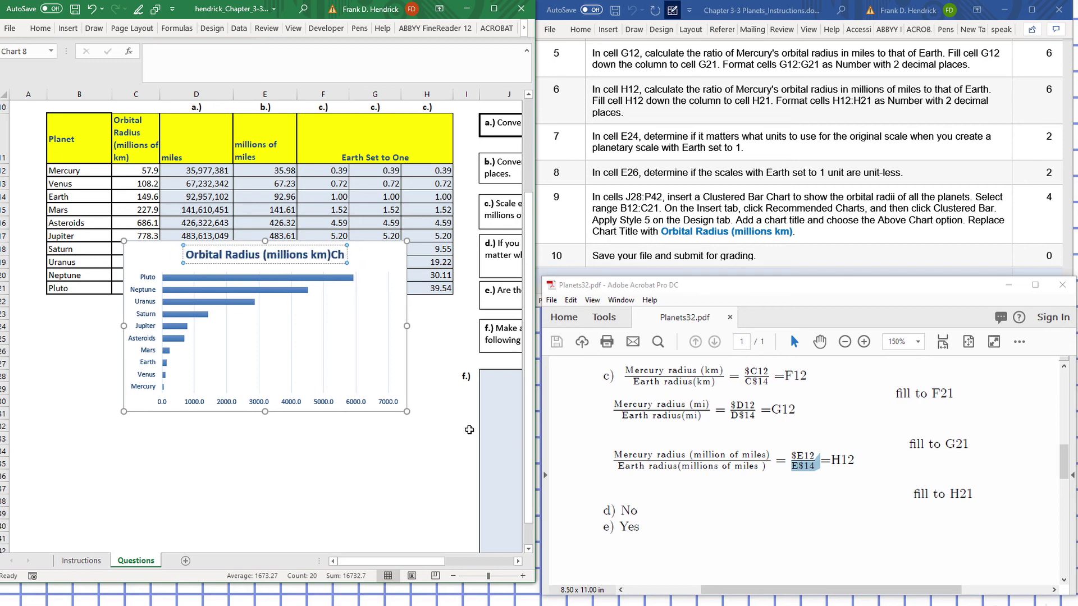
key("BackSpace")
key("BackSpace")
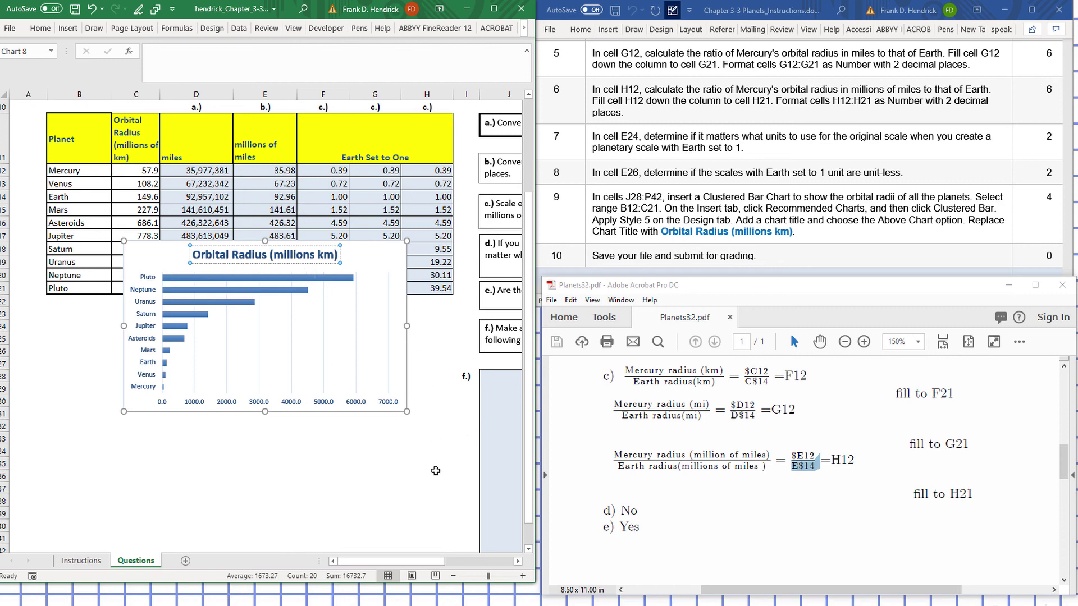
Move the orbital-radius bar chart down into the f.) box
left_click_drag(420, 559, 480, 570)
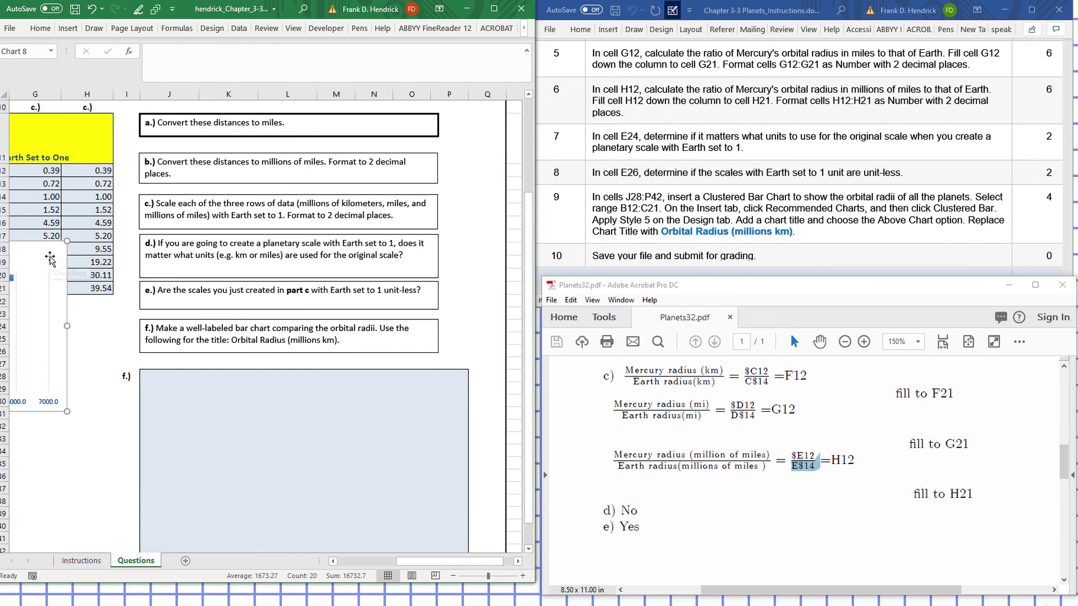
mouse_move(50, 258)
left_mouse_down()
mouse_move(199, 278)
mouse_move(412, 384)
left_mouse_up()
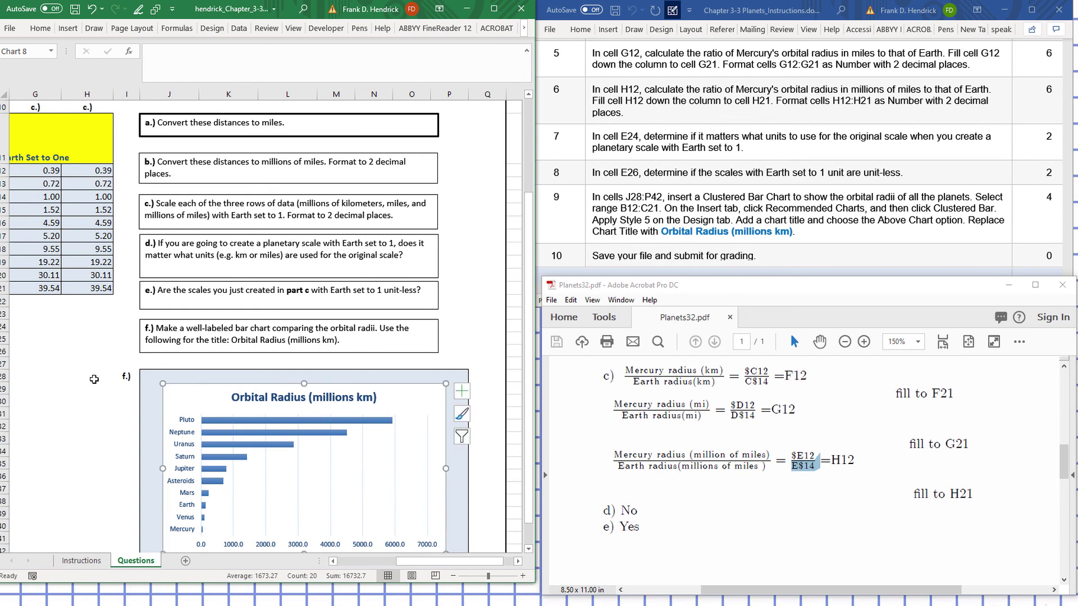
scroll(94, 380, "down", 2)
left_click(35, 337)
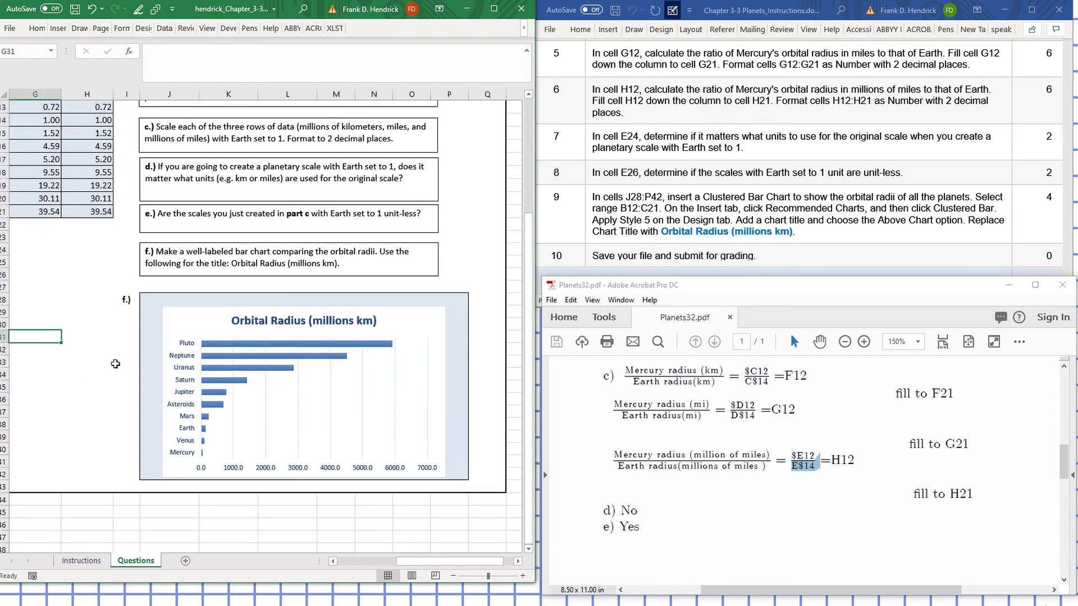
Align the chart's top-left corner with the box and stretch it to fill the f.) area
left_click(185, 316)
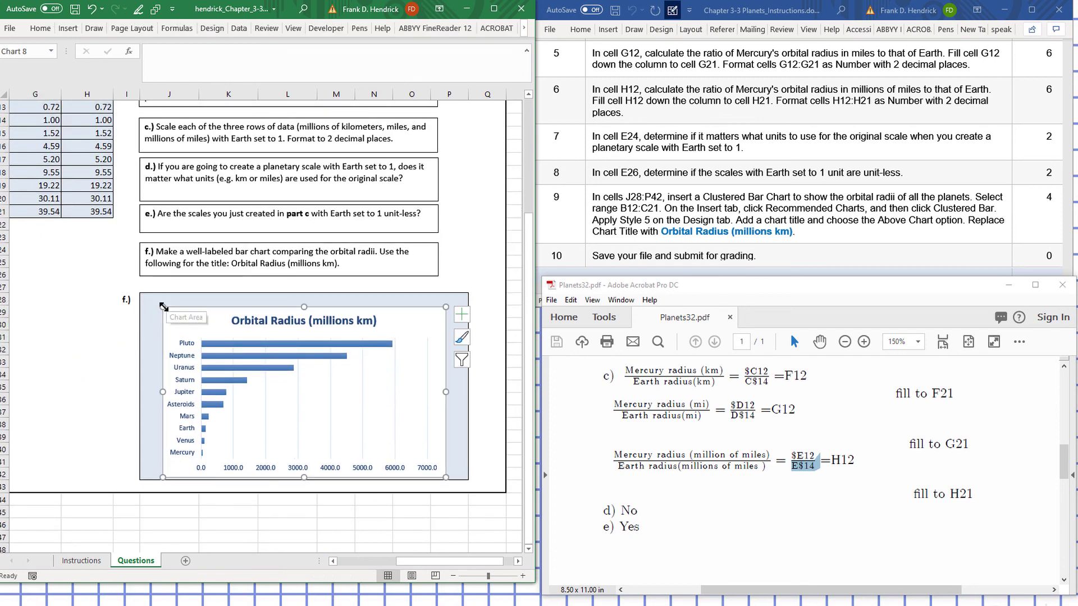
left_click_drag(161, 308, 145, 296)
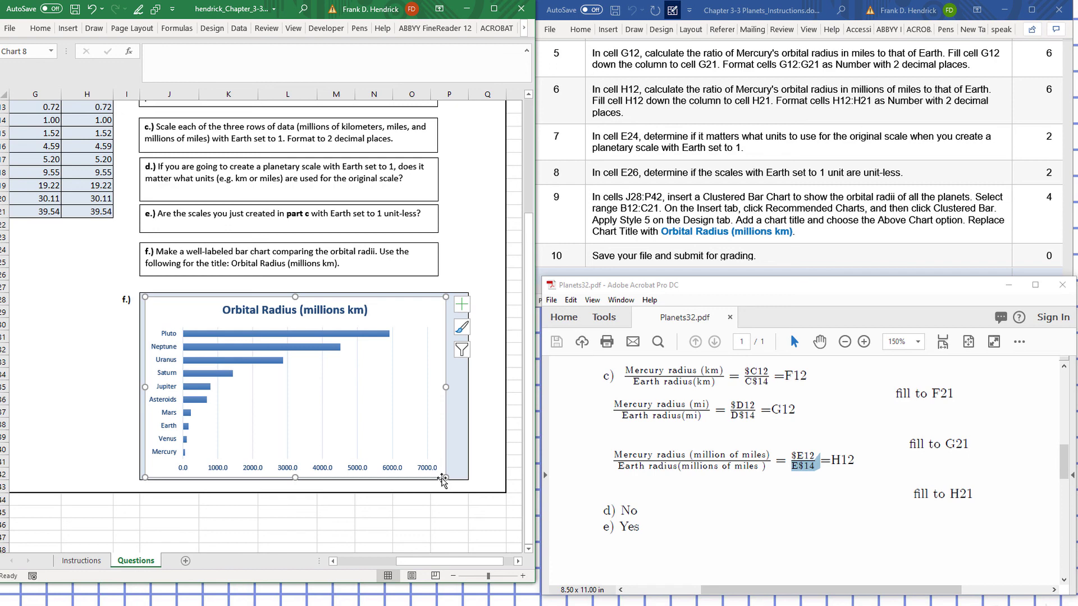
left_click_drag(441, 479, 463, 477)
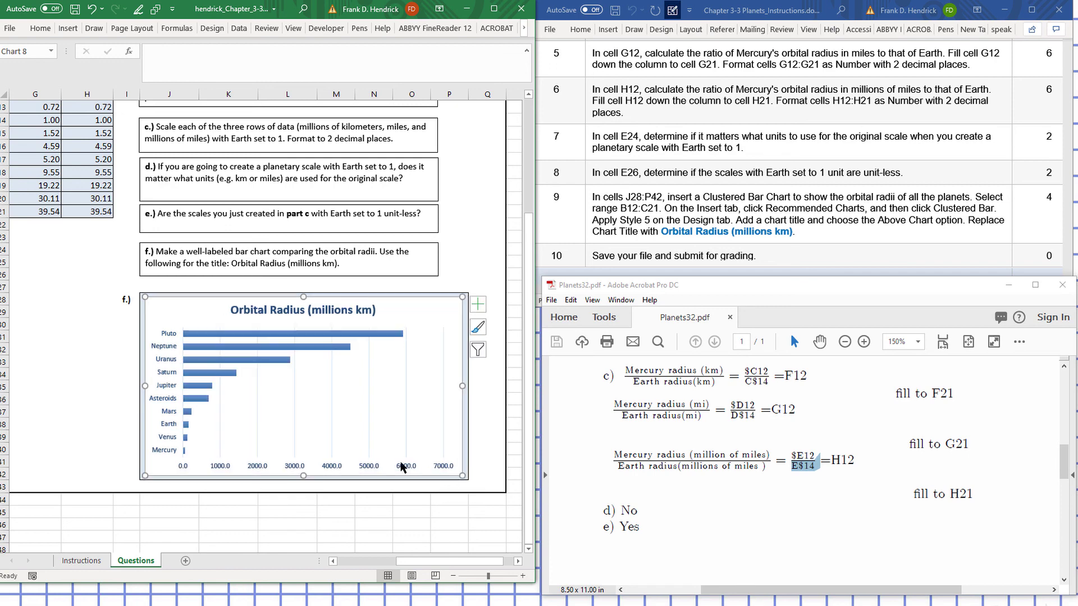
left_click(58, 366)
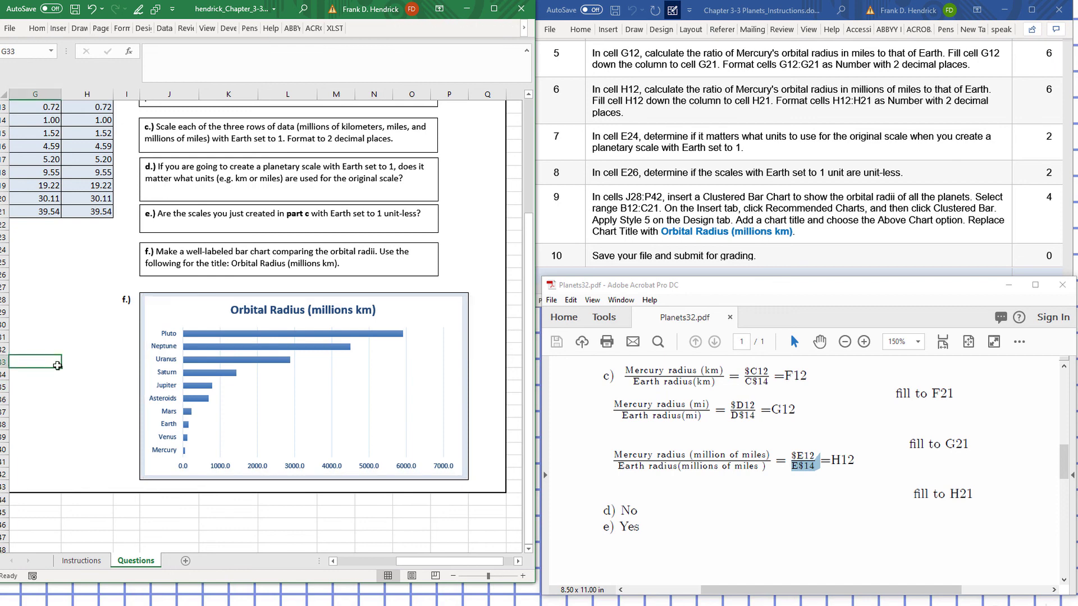